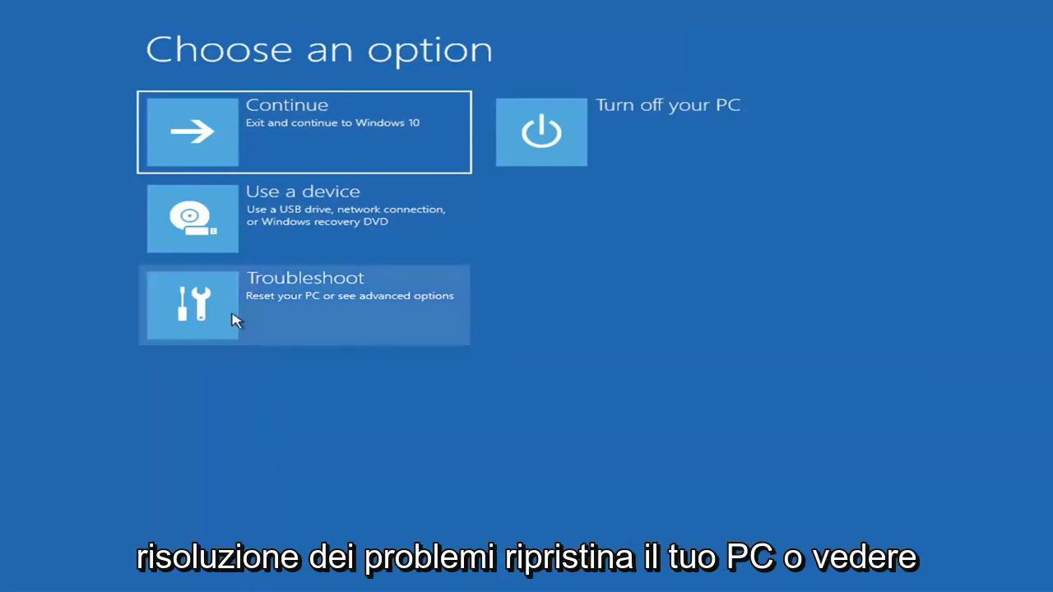
Run Startup Repair from the advanced troubleshooting options
{"action": "left_click", "coordinate": [392, 313]}
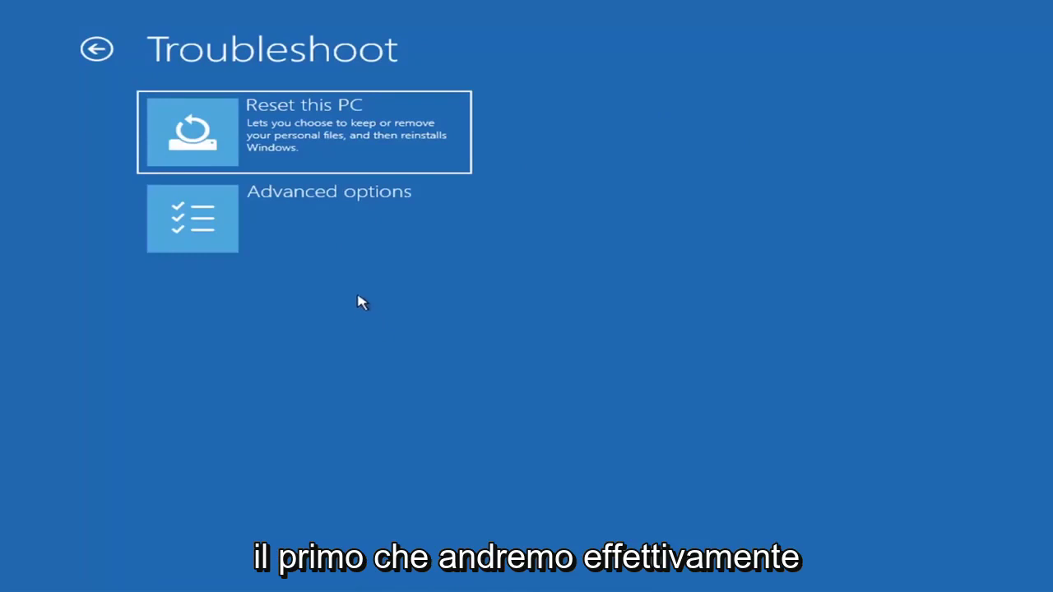
{"action": "left_click", "coordinate": [333, 224]}
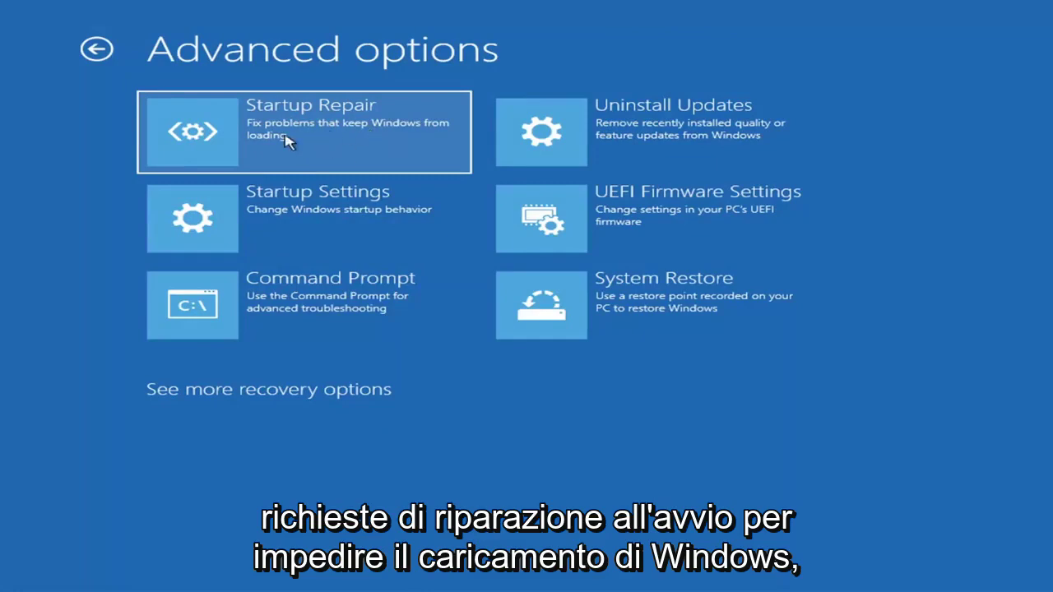
{"action": "key", "text": "Return"}
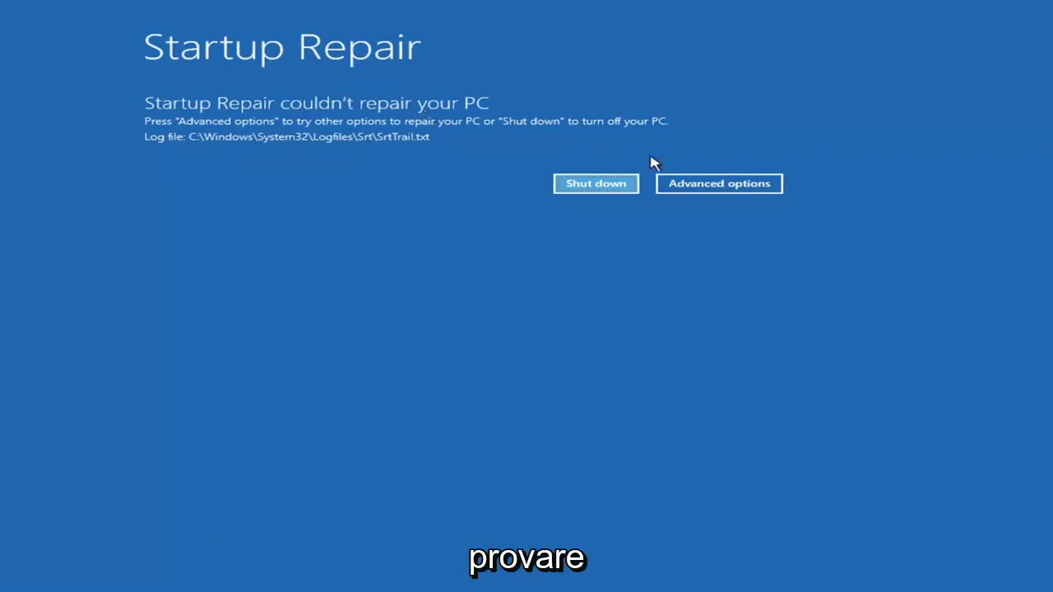
Go back to the advanced troubleshooting options and examine the Windows options offered under Startup Settings
{"action": "left_click", "coordinate": [732, 183]}
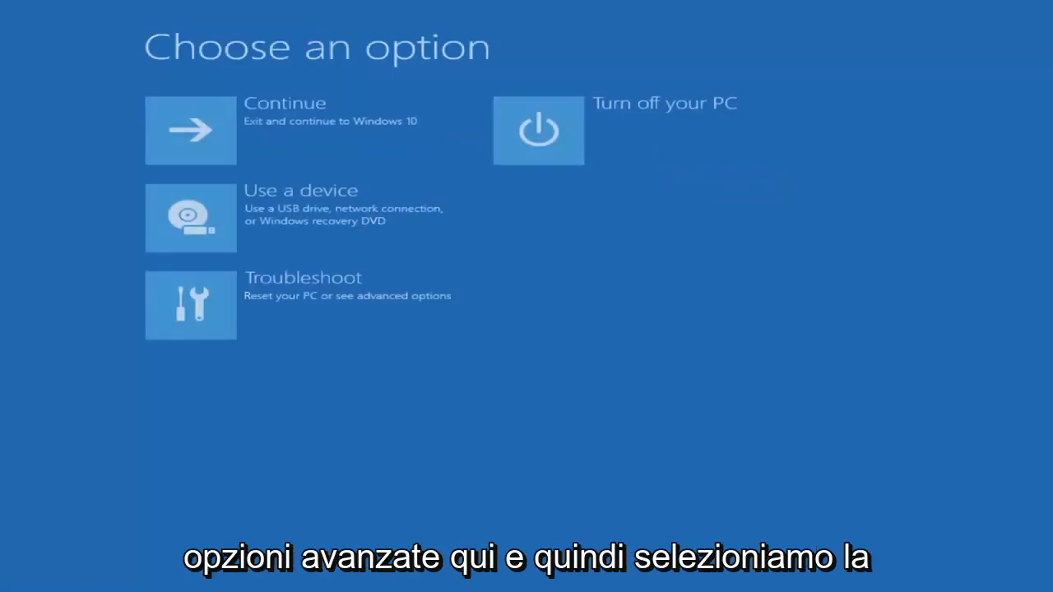
{"action": "left_click", "coordinate": [324, 306]}
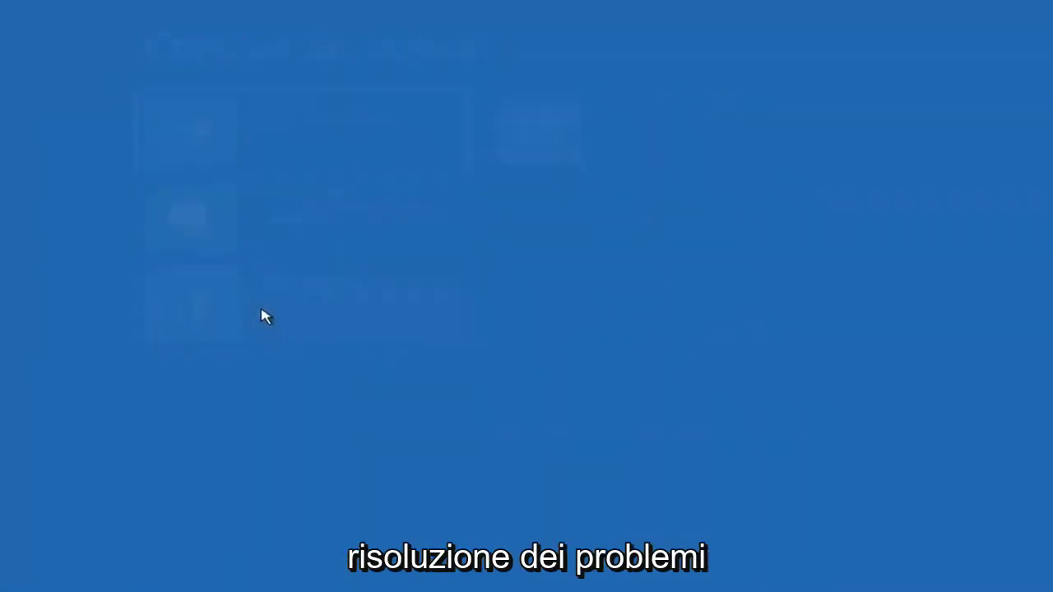
{"action": "left_click", "coordinate": [275, 232]}
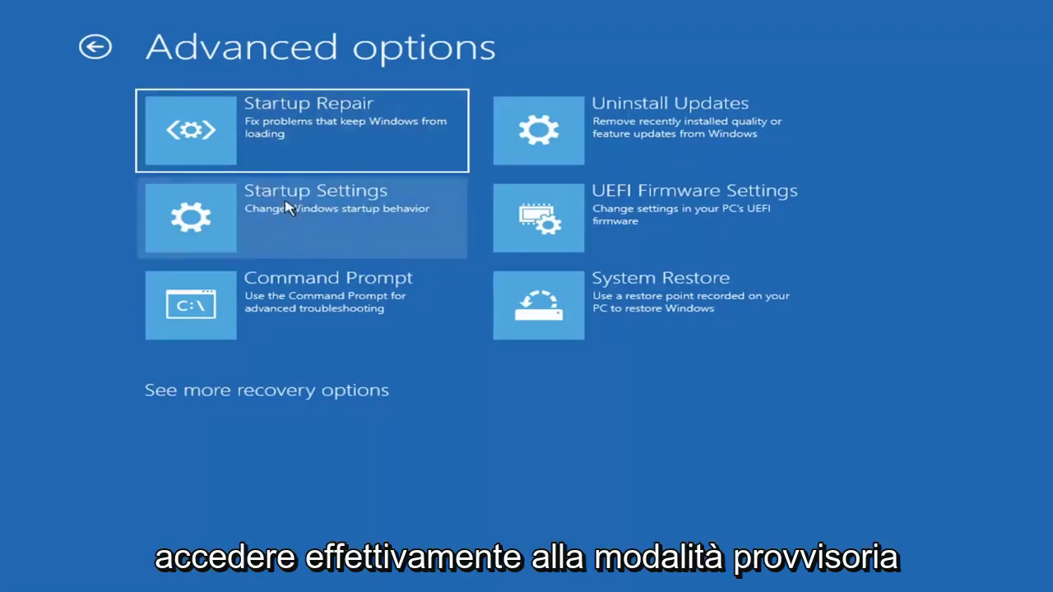
{"action": "left_click", "coordinate": [272, 217]}
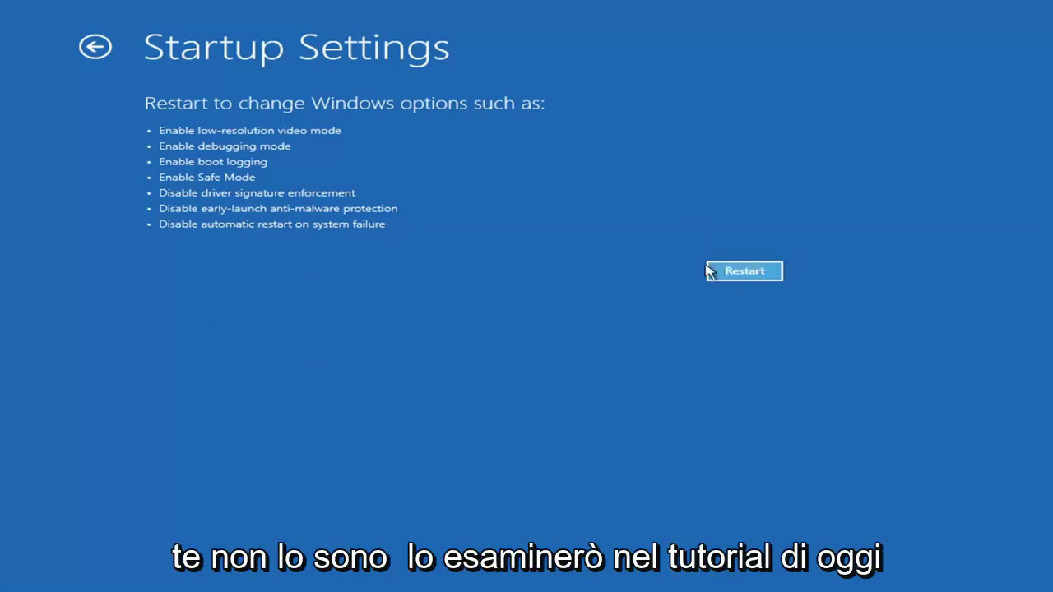
{"action": "left_click", "coordinate": [764, 273]}
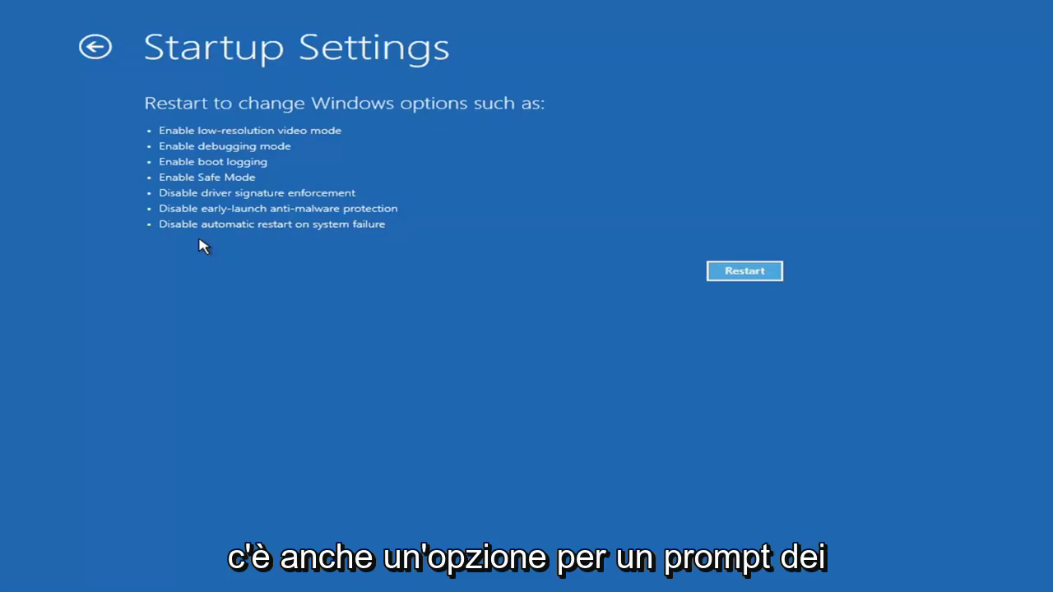
{"action": "left_click", "coordinate": [84, 45]}
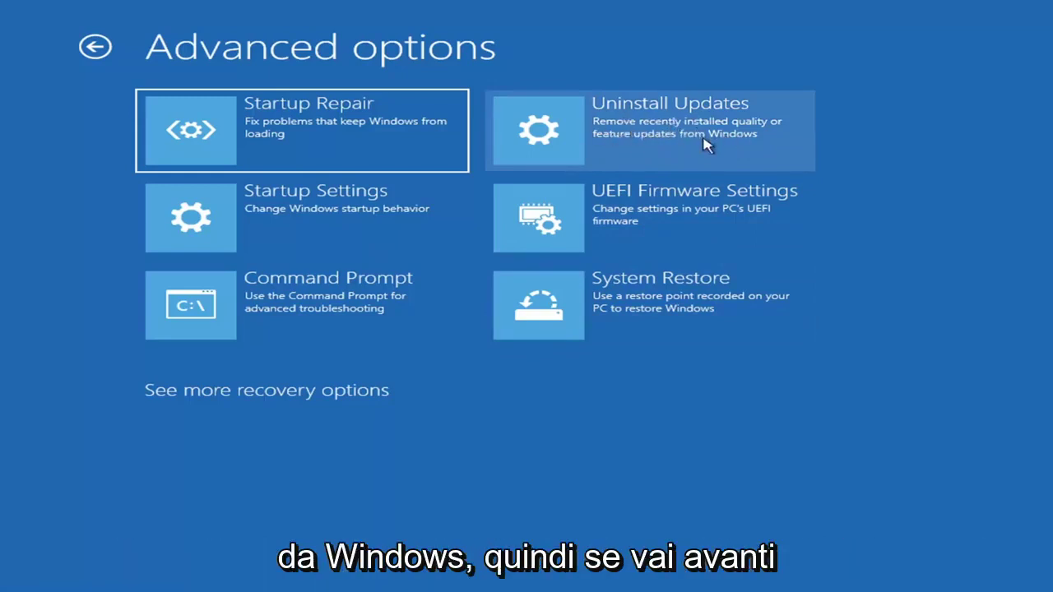
Review the Uninstall Updates choices for quality and feature updates, and return to Advanced options
{"action": "left_click", "coordinate": [615, 136]}
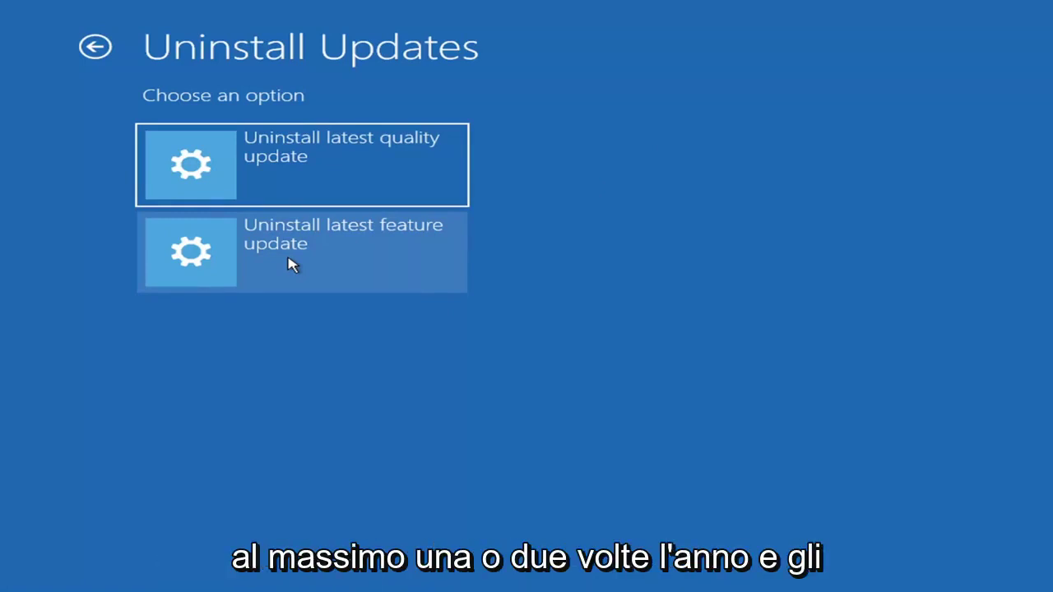
{"action": "left_click", "coordinate": [247, 160]}
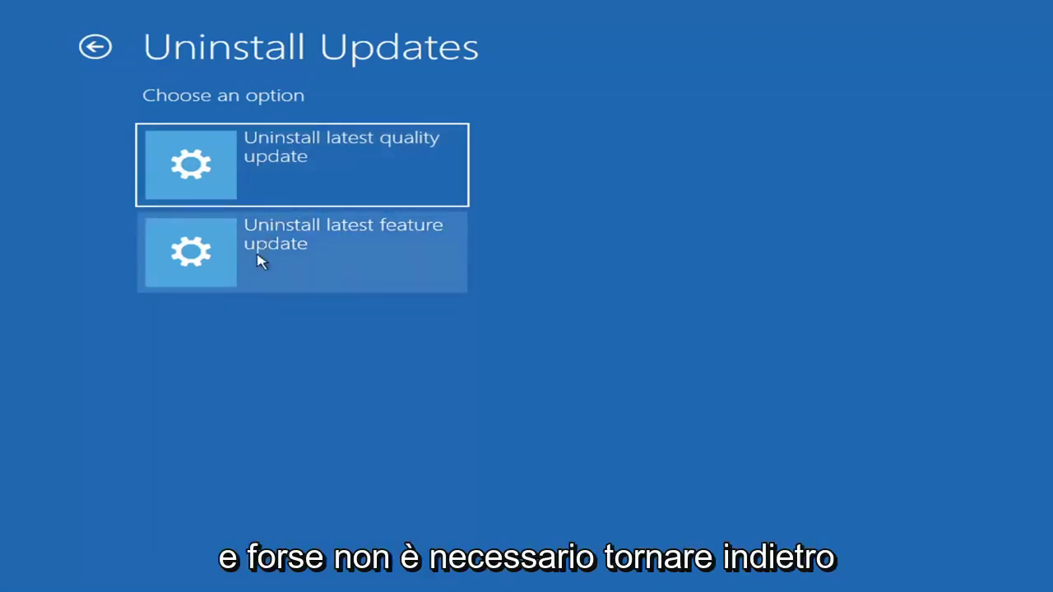
{"action": "left_click", "coordinate": [98, 46]}
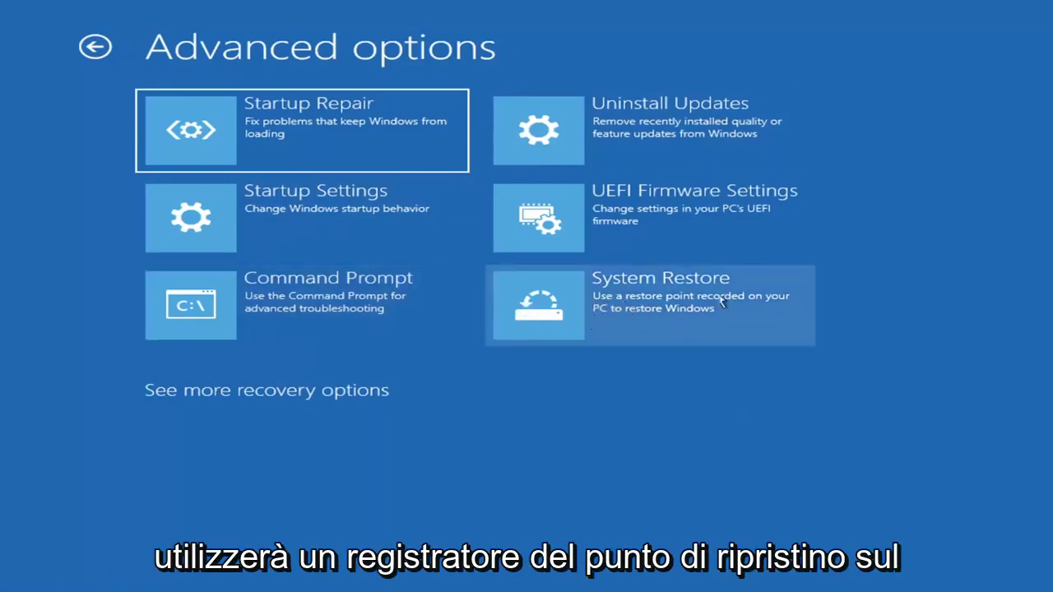
Open System Restore and choose the manual "Before Updates" restore point dated 7/9/2021 12:37:05 PM
{"action": "left_click", "coordinate": [687, 321]}
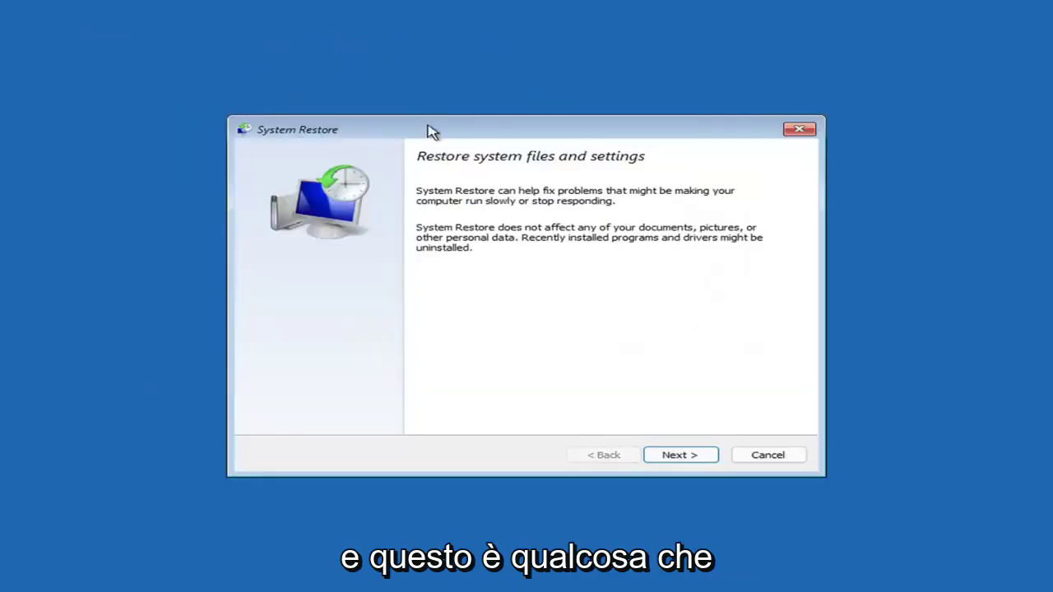
{"action": "left_click", "coordinate": [675, 455]}
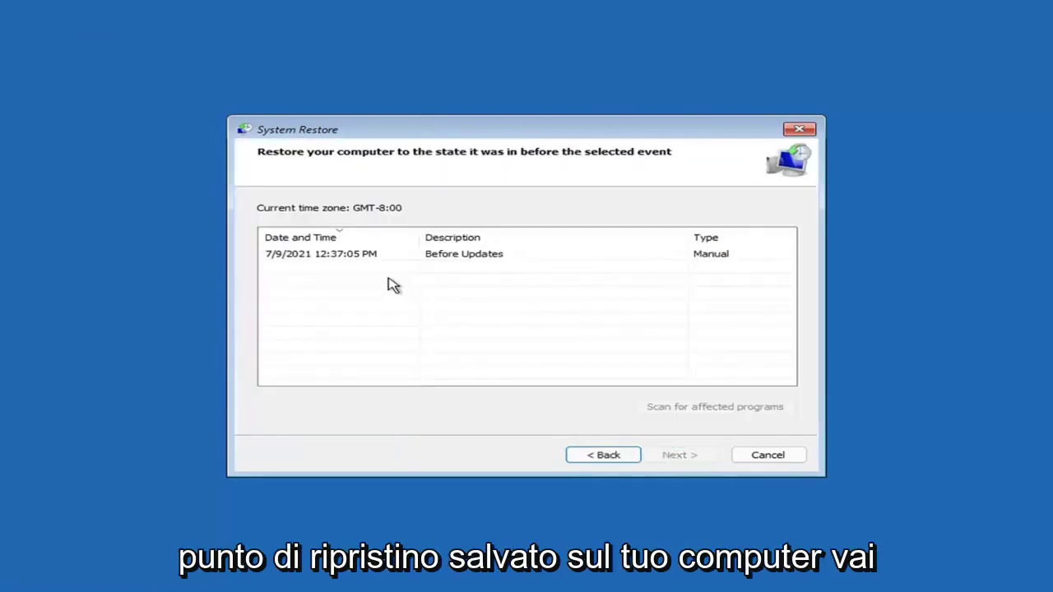
{"action": "left_click", "coordinate": [324, 259]}
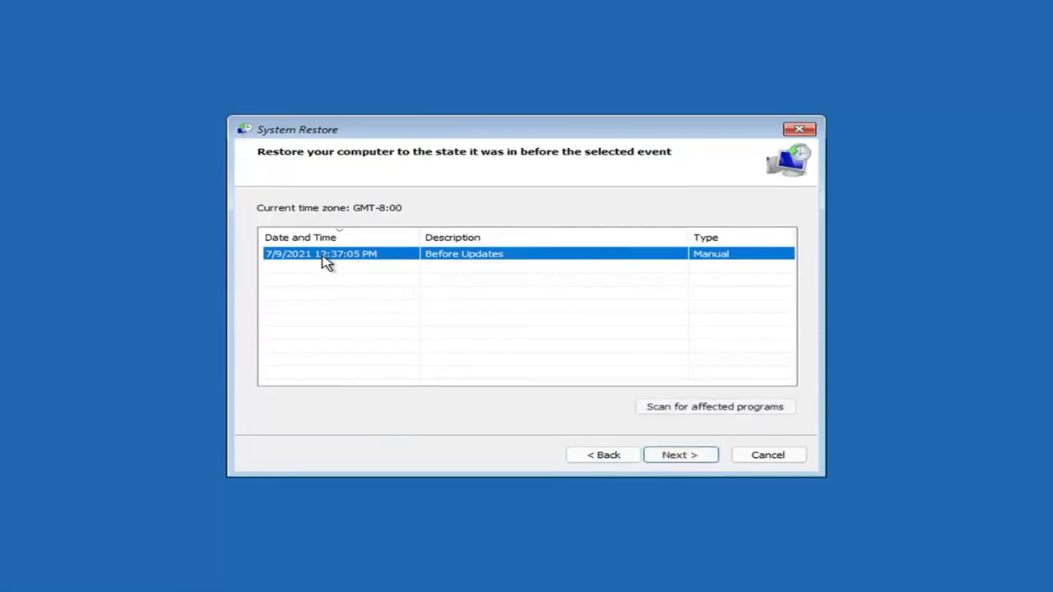
{"action": "left_click", "coordinate": [692, 459]}
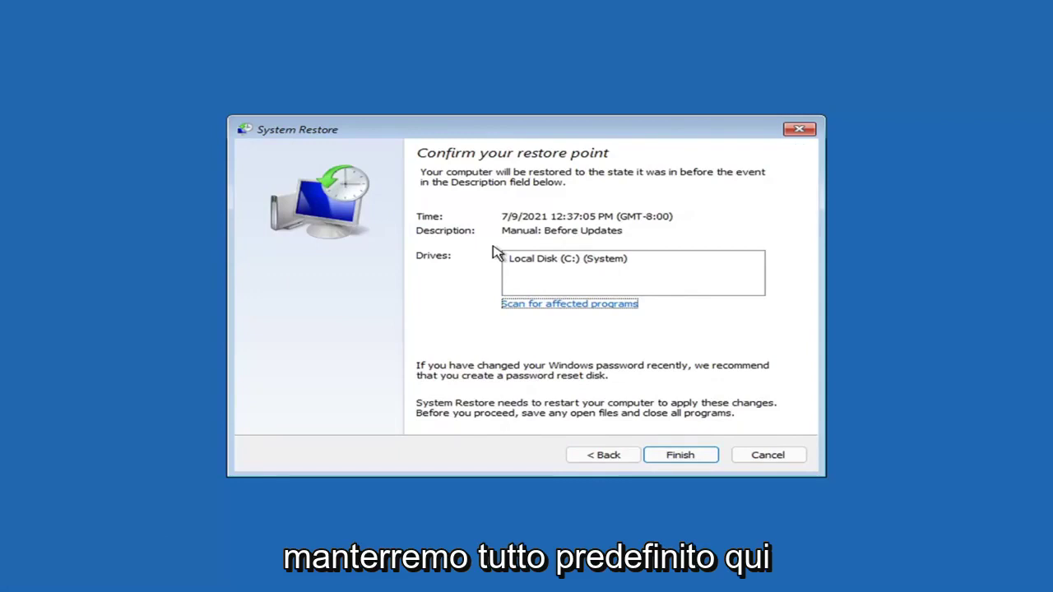
Run the system restore with the chosen restore point and restart the PC, dismissing the completion notice
{"action": "left_click", "coordinate": [681, 461]}
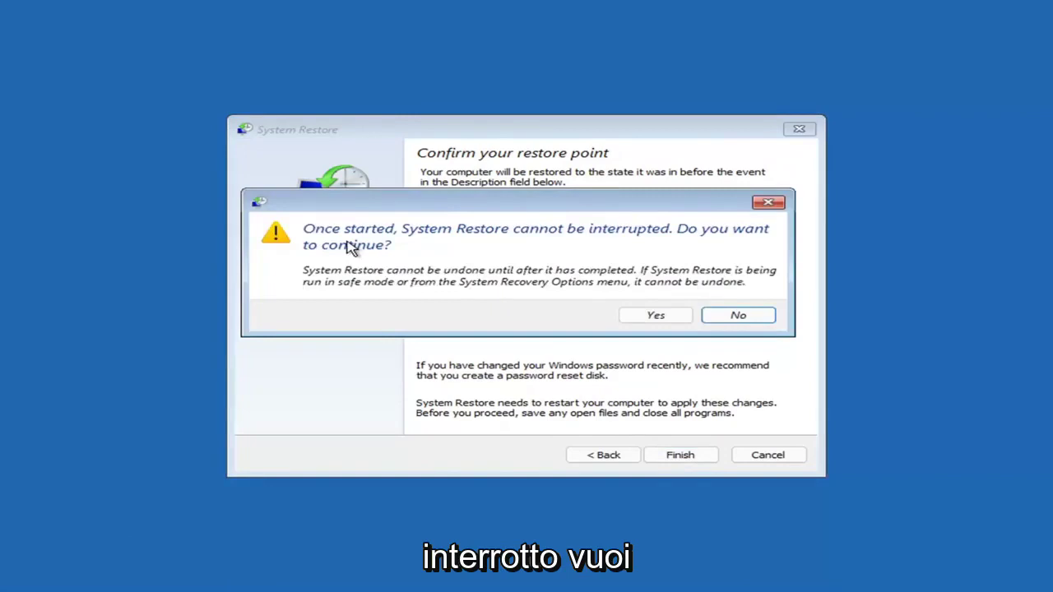
{"action": "left_click", "coordinate": [655, 318]}
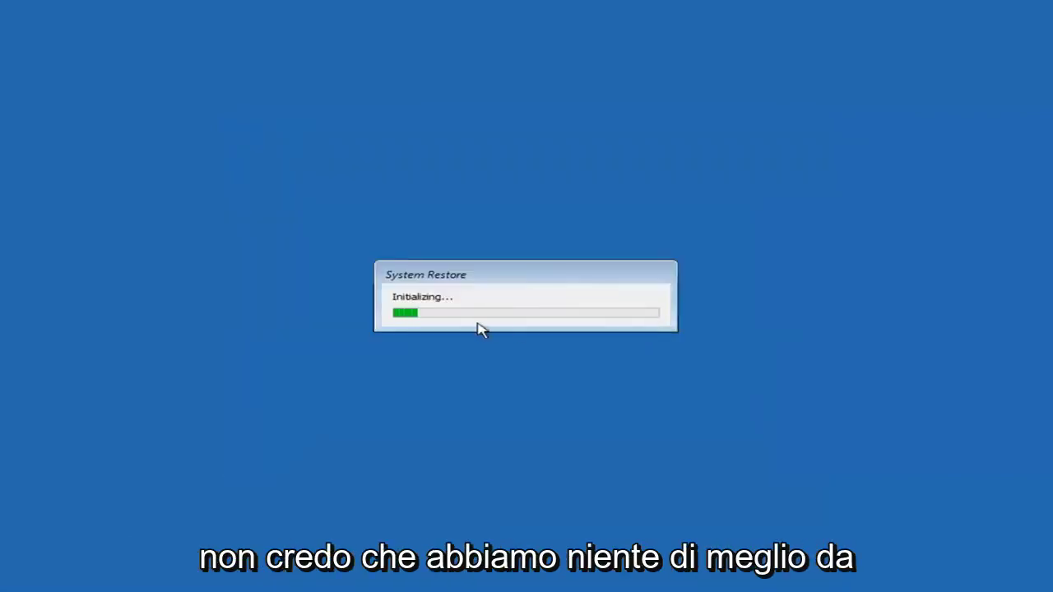
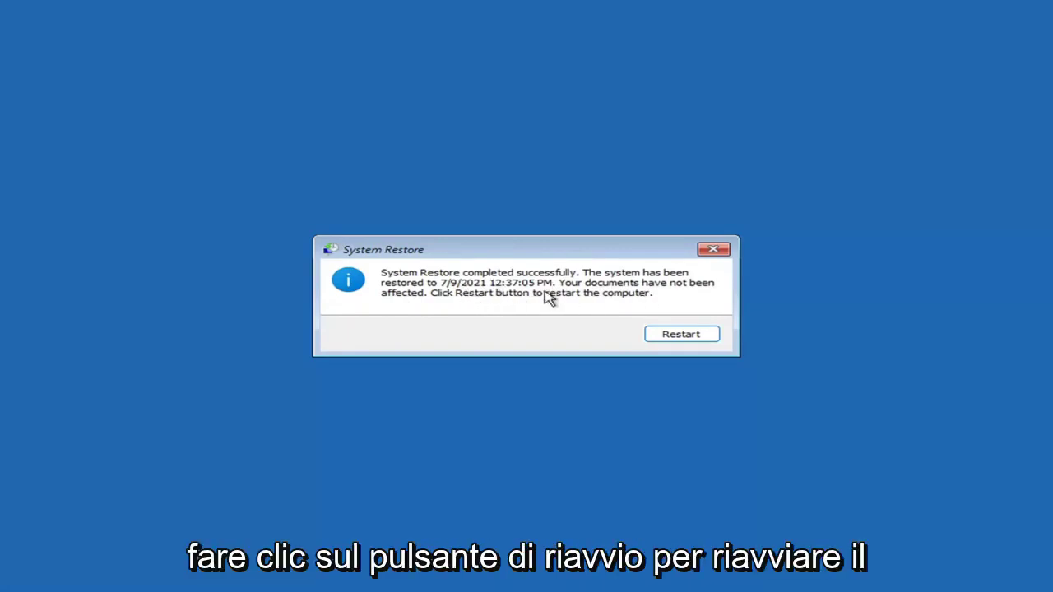
{"action": "left_click", "coordinate": [676, 337]}
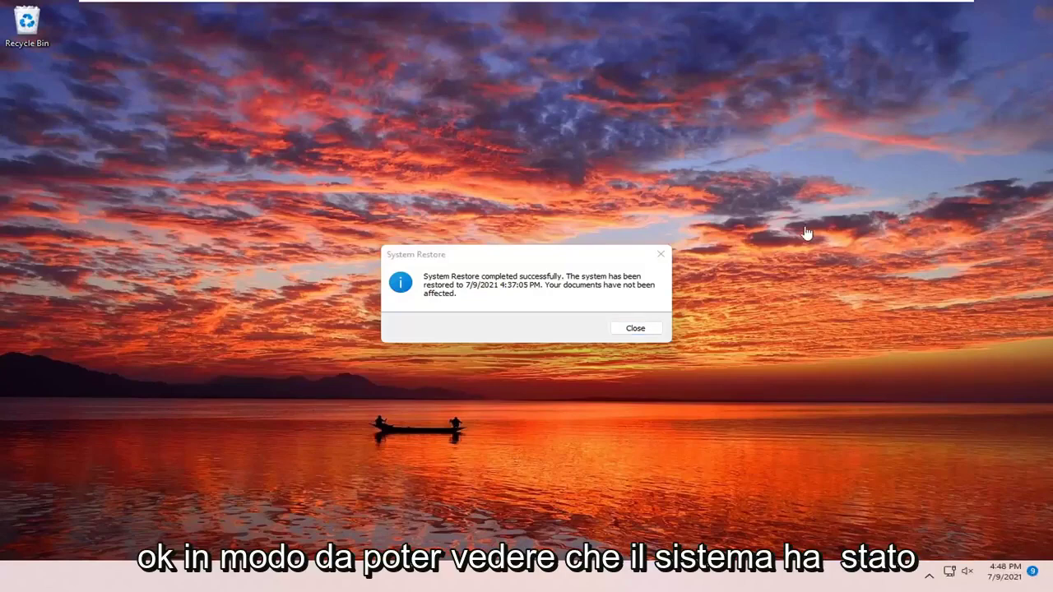
{"action": "left_click", "coordinate": [661, 254]}
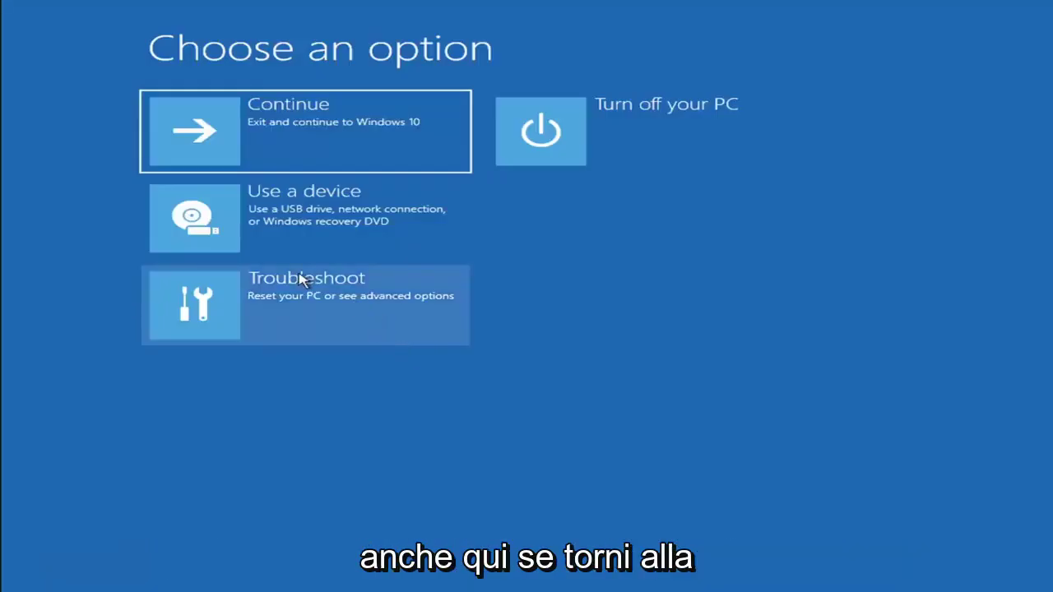
Review the Reset this PC choices under Troubleshoot and return to the main recovery options
{"action": "left_click", "coordinate": [310, 313]}
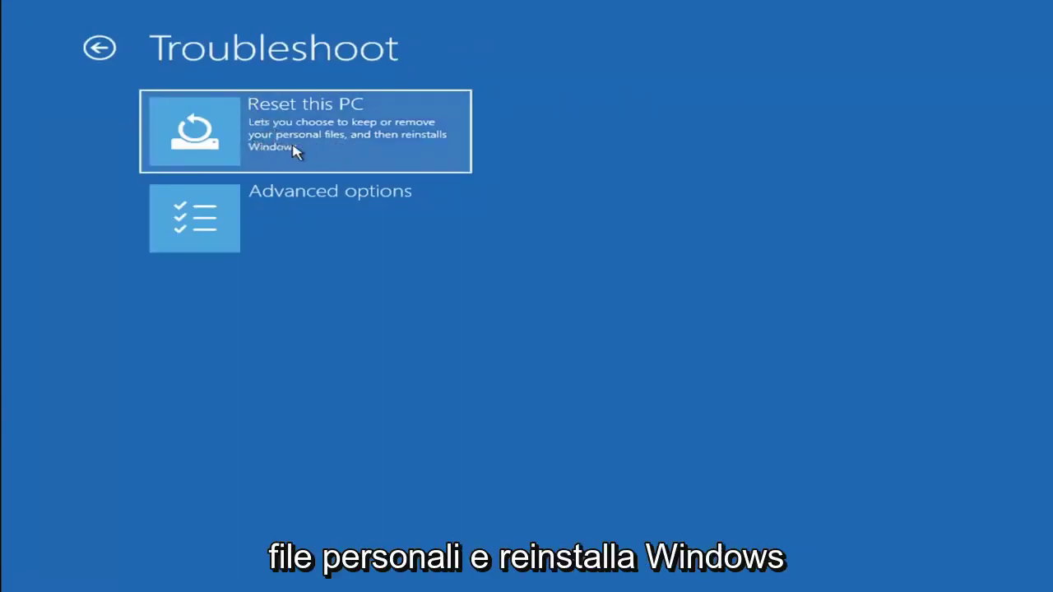
{"action": "left_click", "coordinate": [348, 149]}
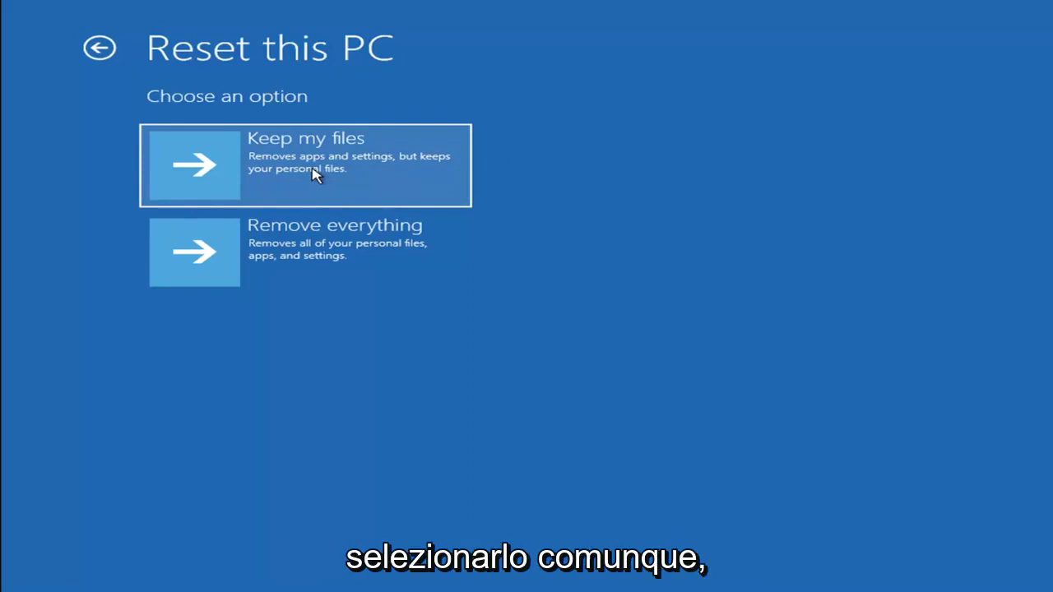
{"action": "left_click", "coordinate": [108, 49]}
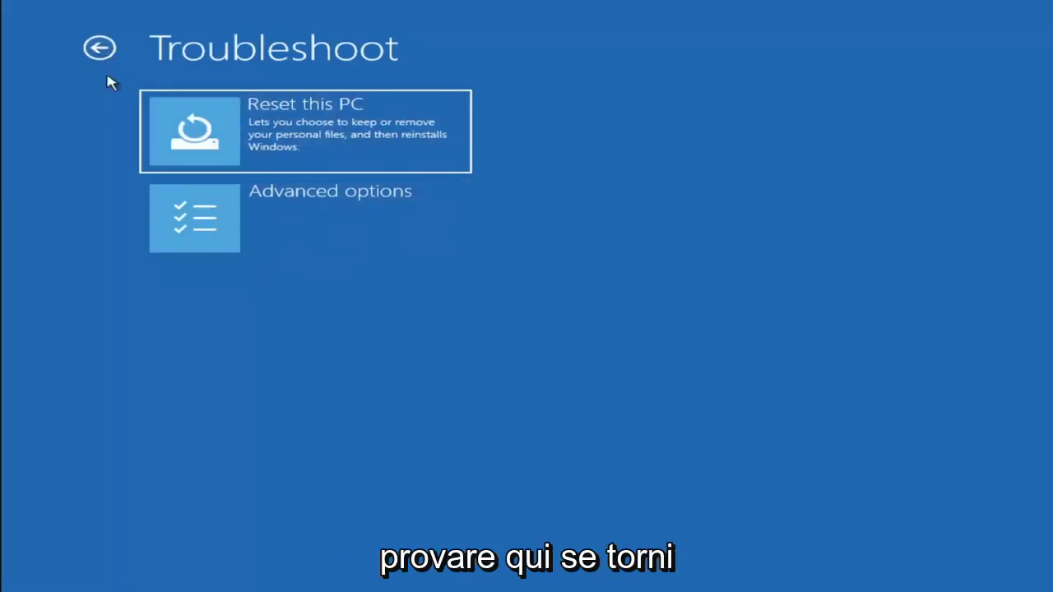
{"action": "left_click", "coordinate": [108, 50]}
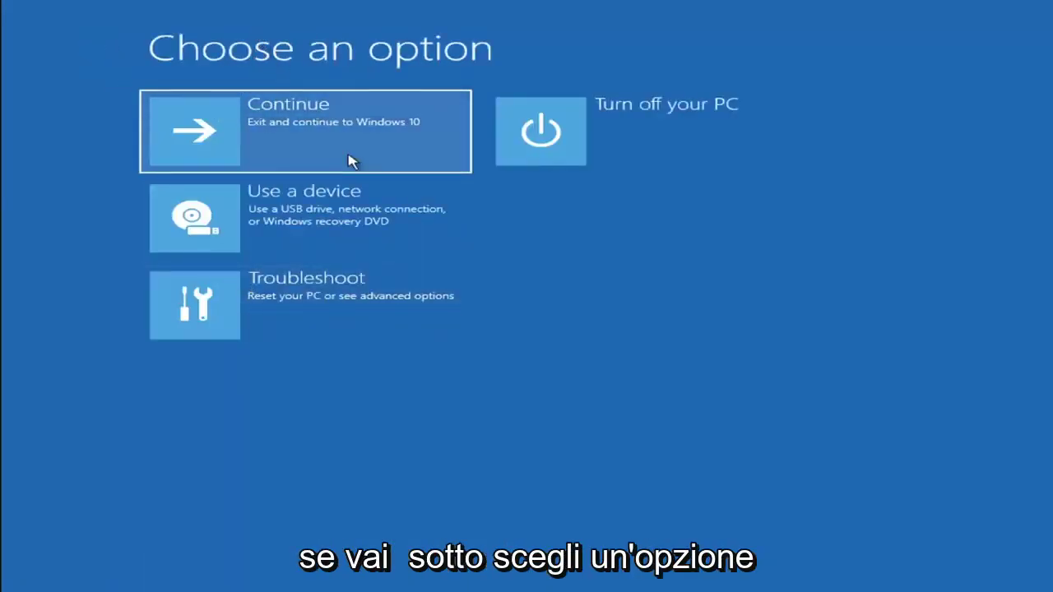
In the Command Prompt from the advanced recovery options, switch to drive C: and list its contents with dir
{"action": "left_click", "coordinate": [319, 310]}
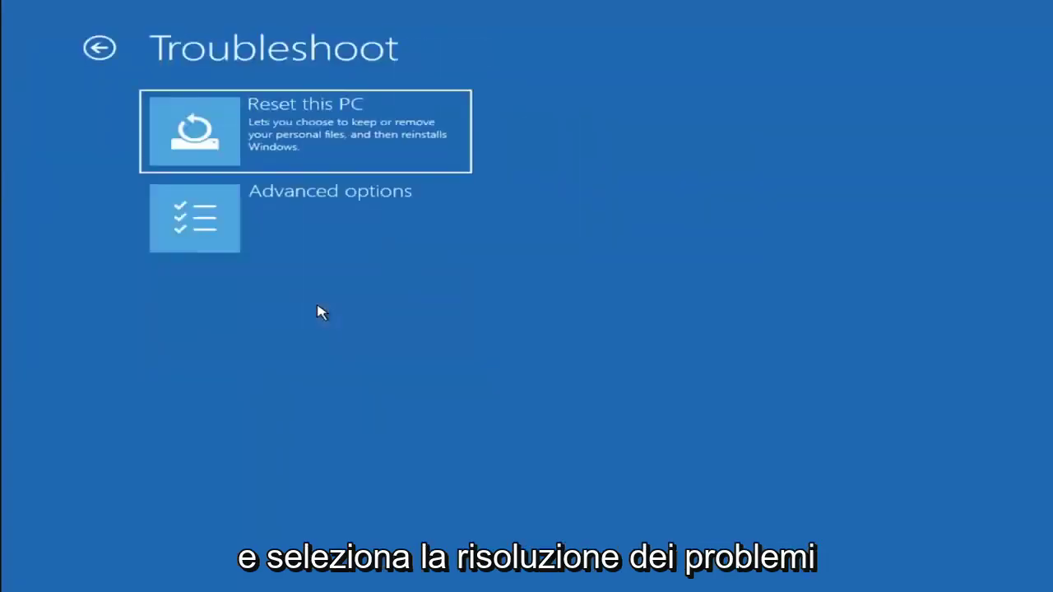
{"action": "left_click", "coordinate": [315, 228]}
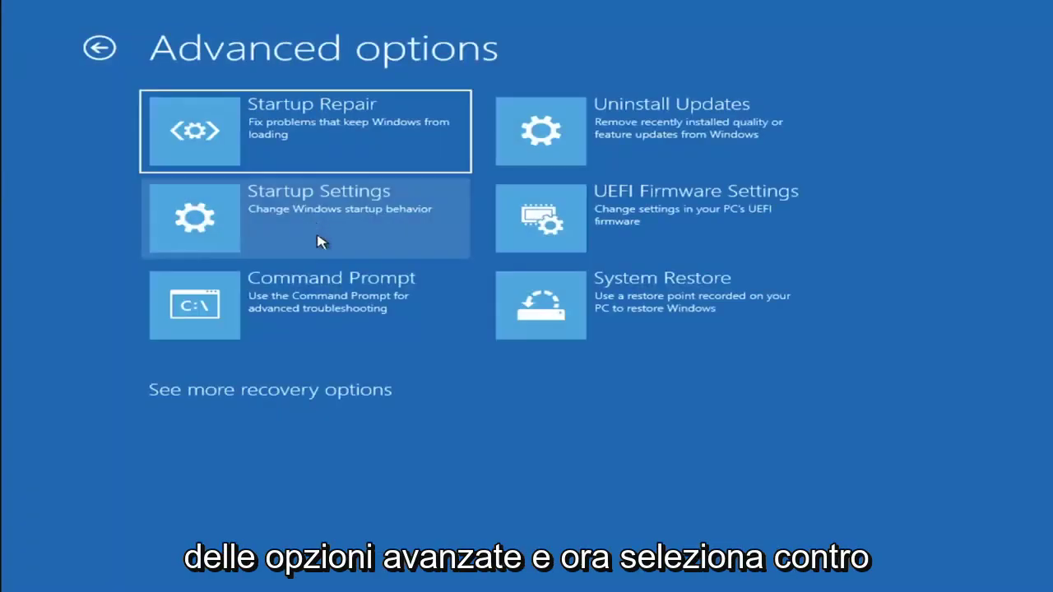
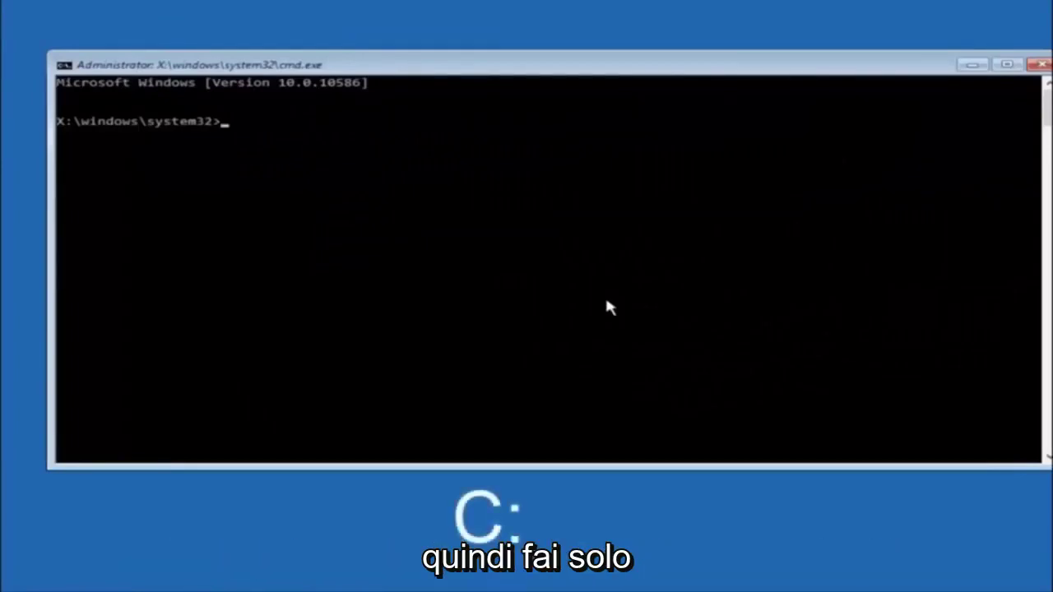
{"action": "type", "text": "c:"}
{"action": "key", "text": "Return"}
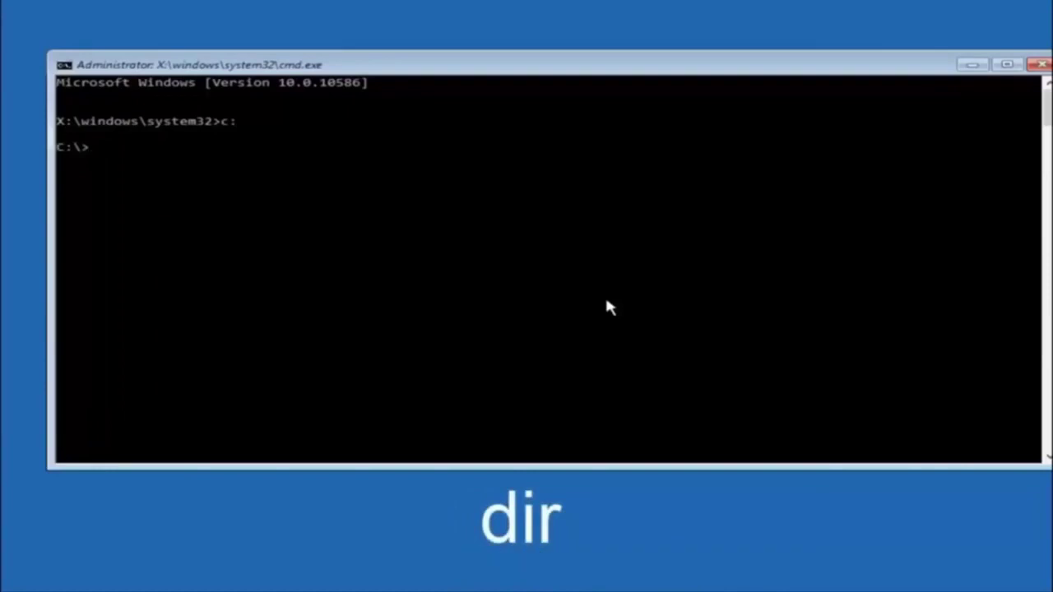
{"action": "type", "text": "dir"}
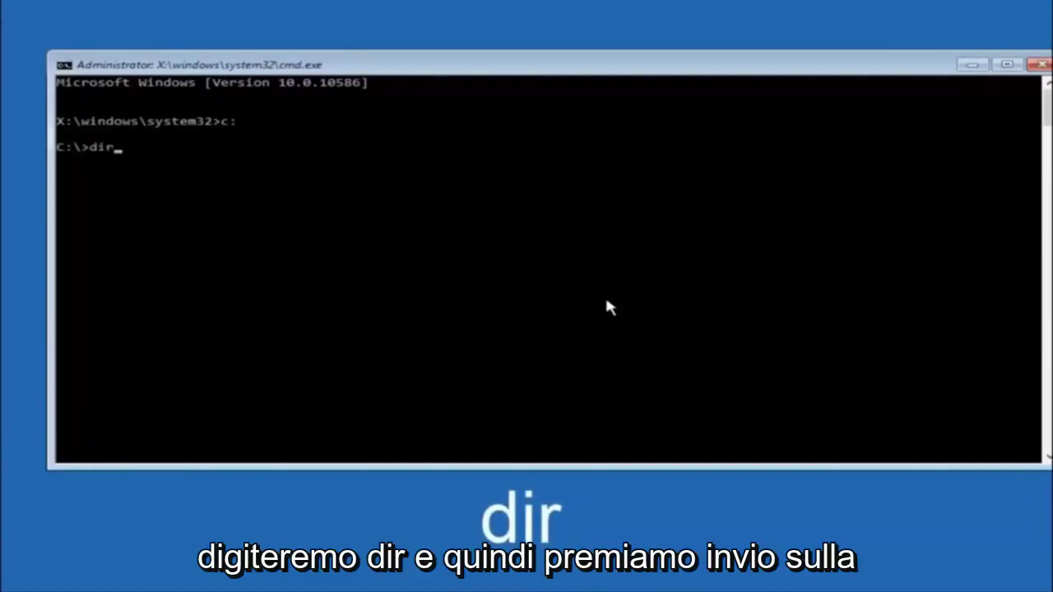
{"action": "key", "text": "Return"}
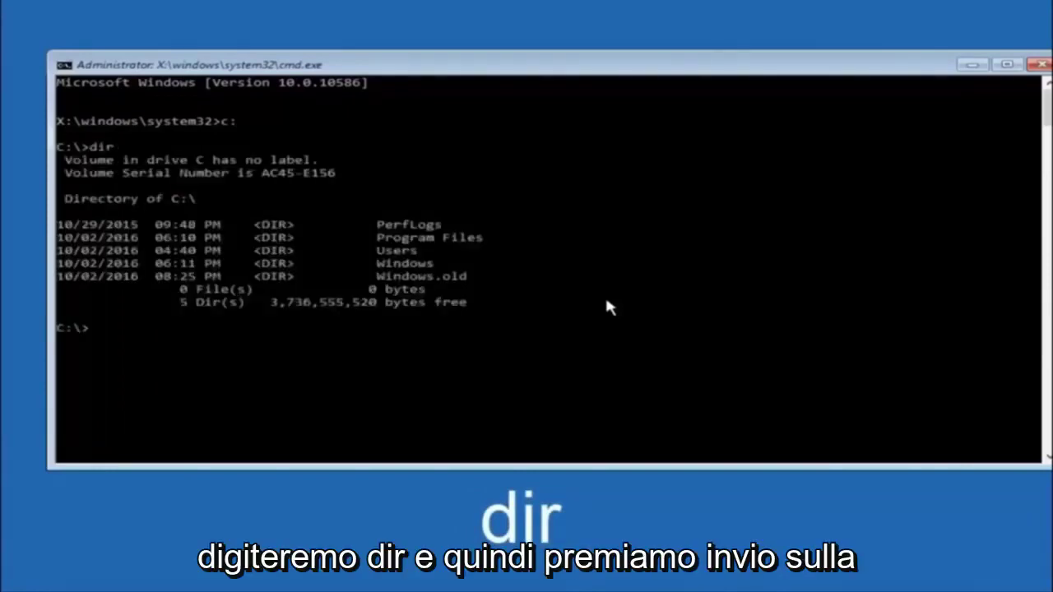
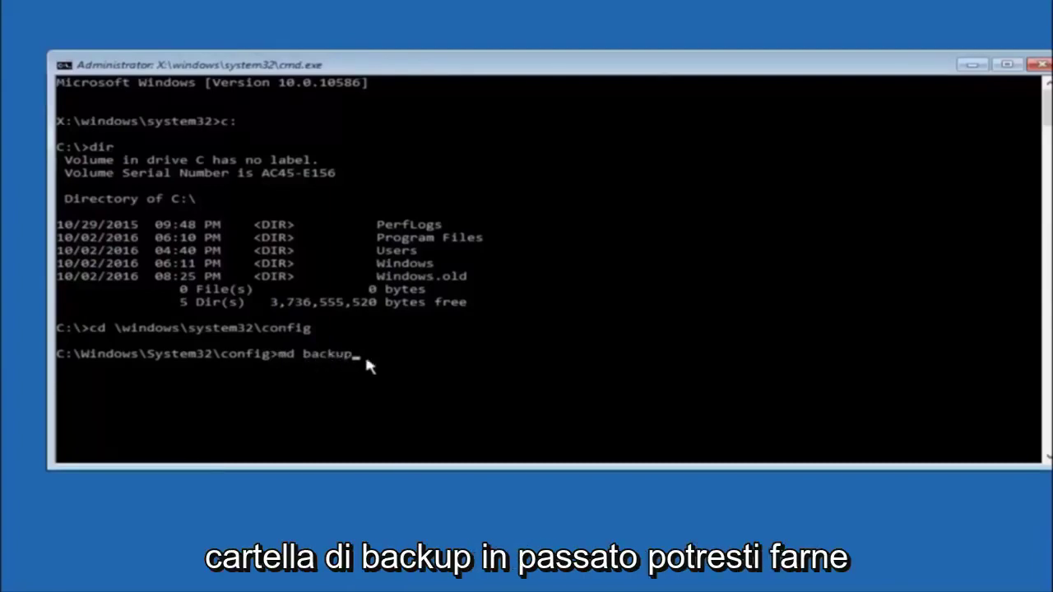
Create a folder named backup in C:\Windows\System32\config with the md command
{"action": "type", "text": "1"}
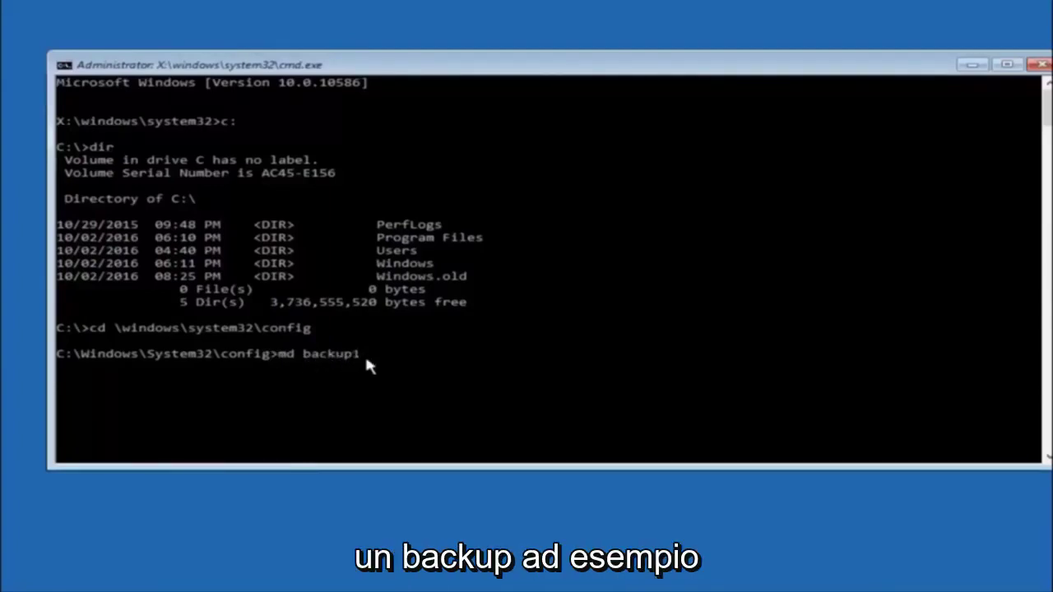
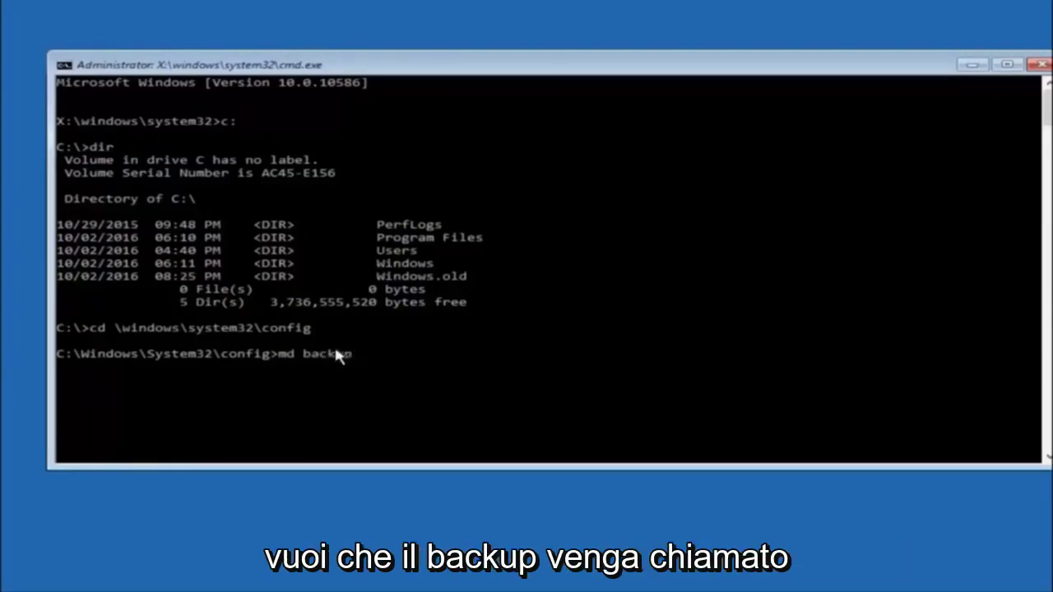
{"action": "key", "text": "Return"}
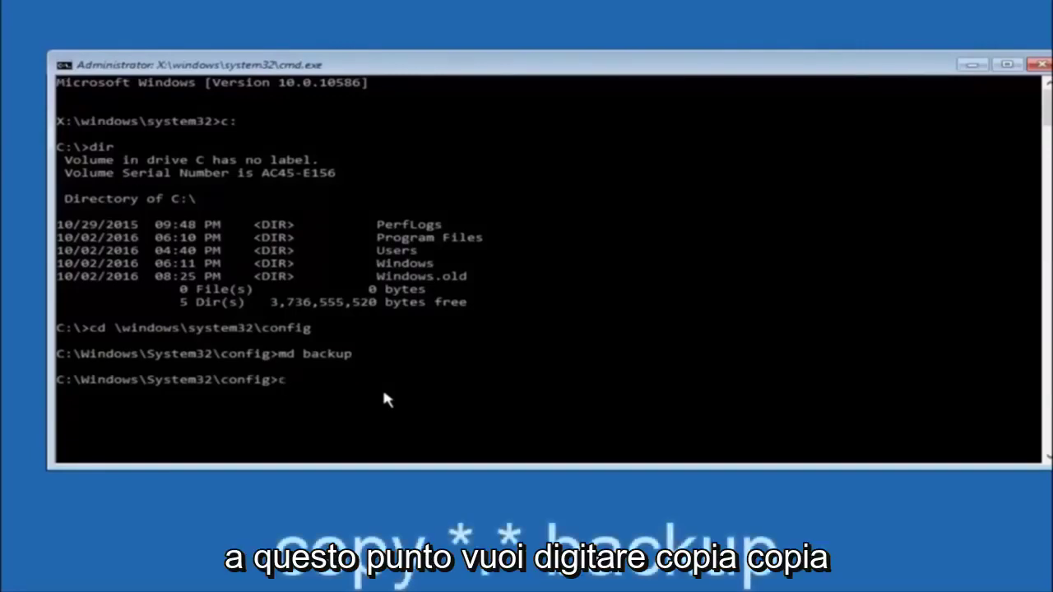
Copy all files from the config folder into the backup folder with copy *.* backup
{"action": "type", "text": "copy "}
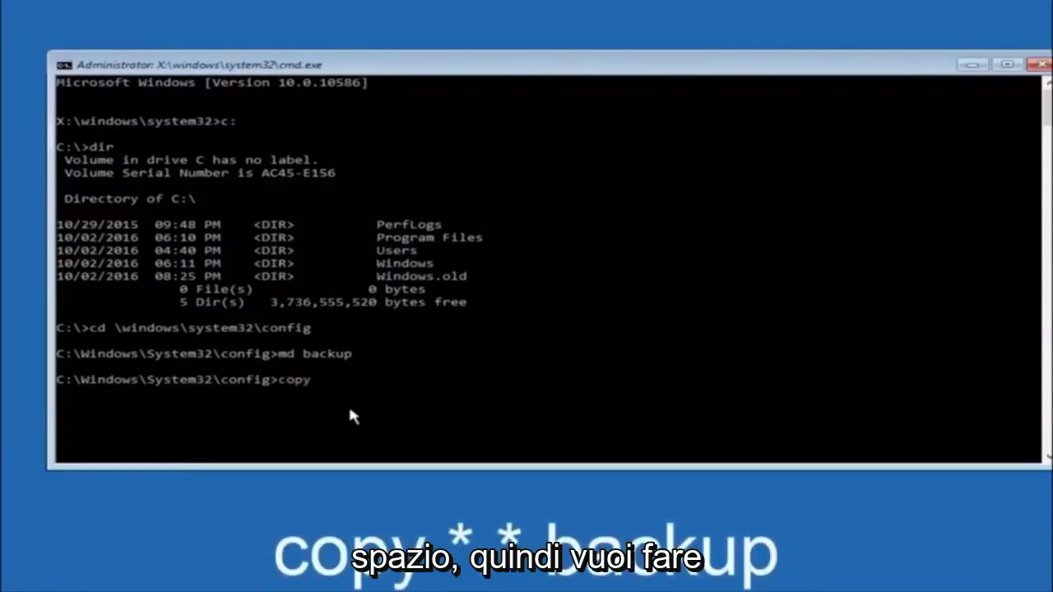
{"action": "type", "text": " *"}
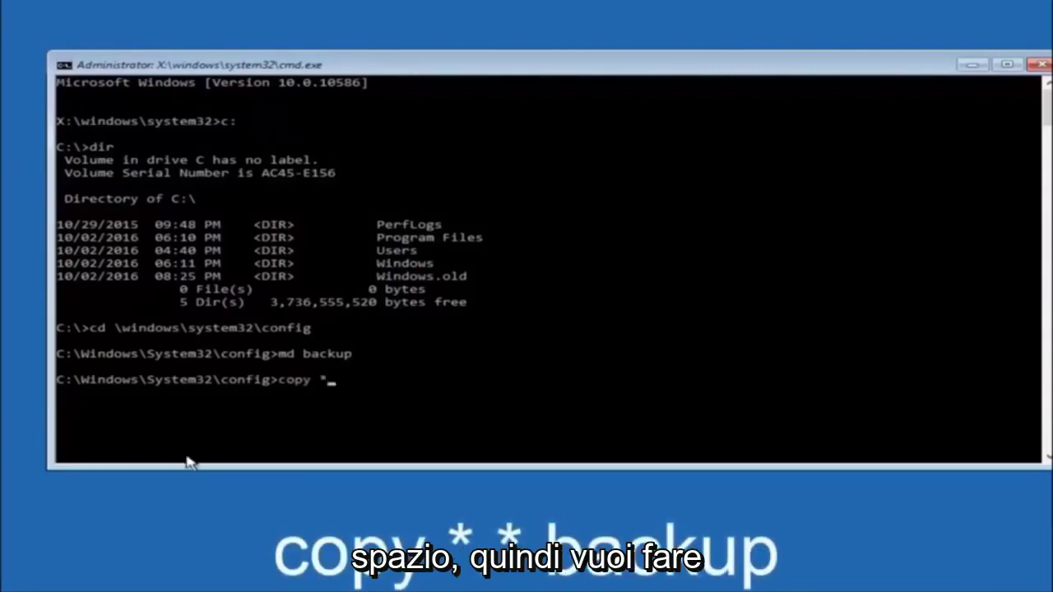
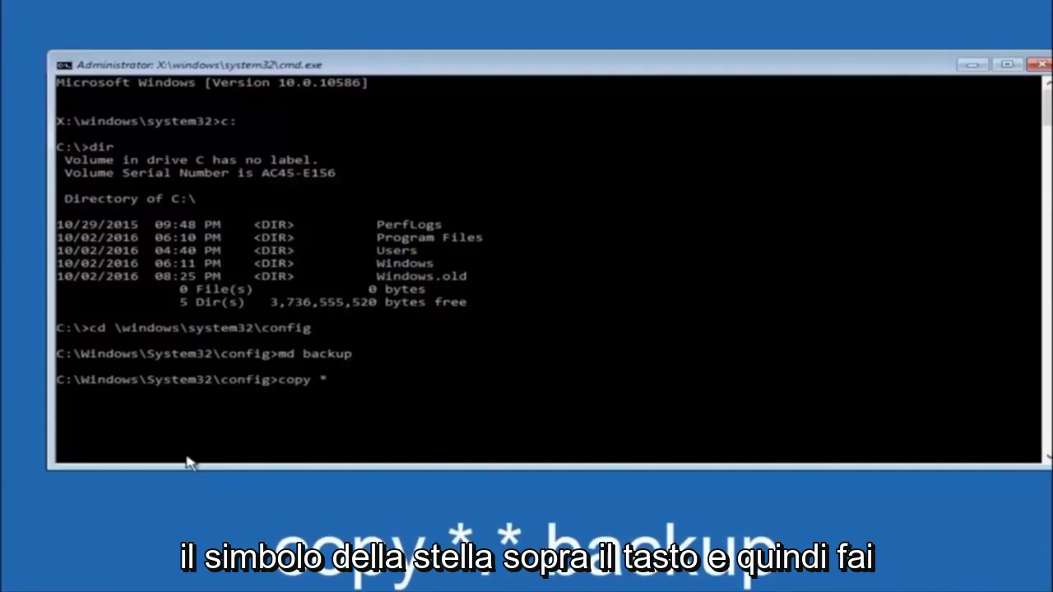
{"action": "type", "text": "."}
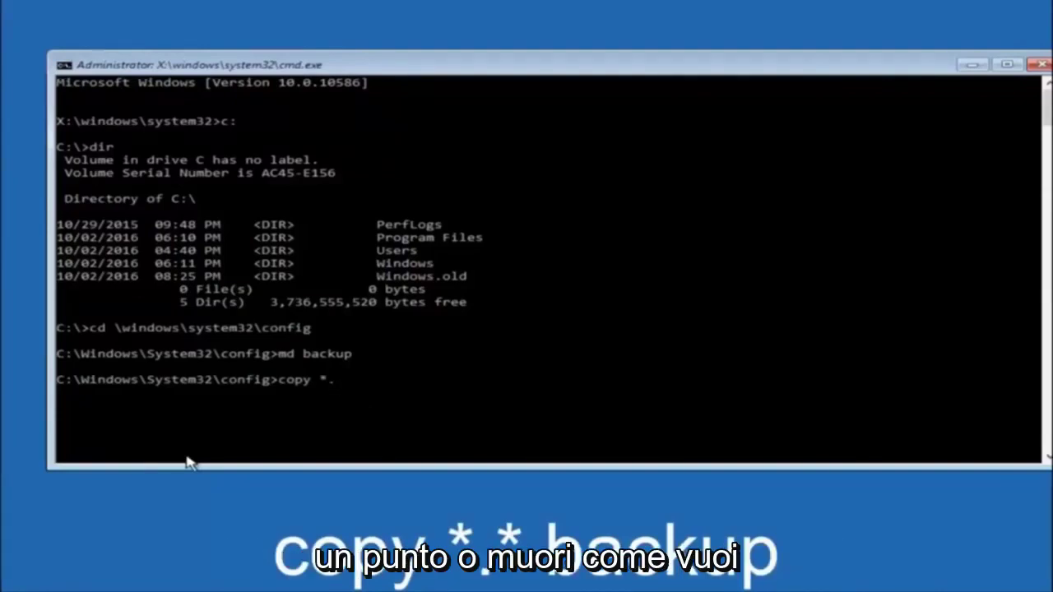
{"action": "type", "text": "."}
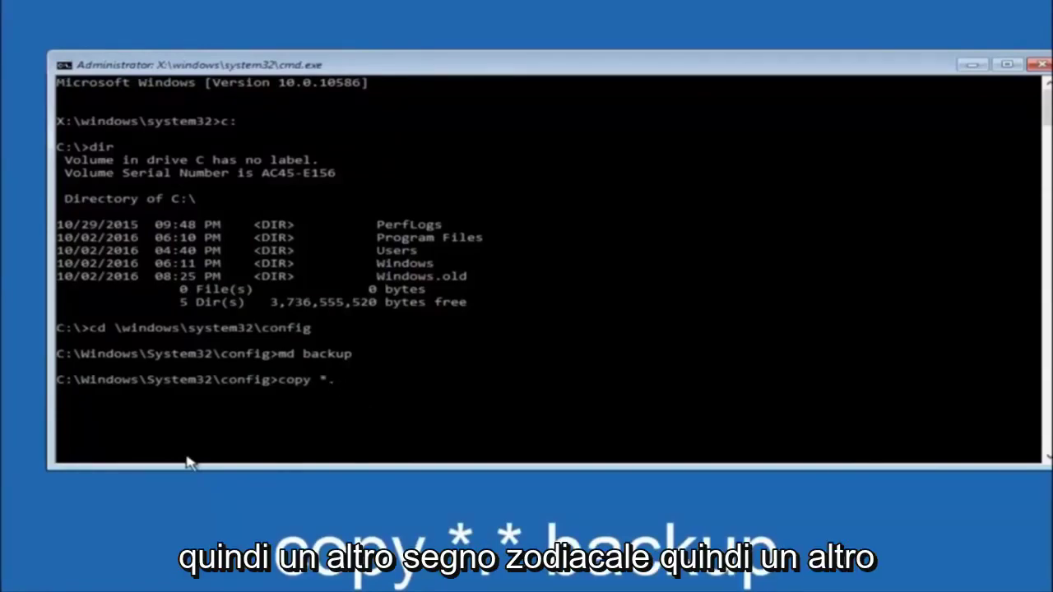
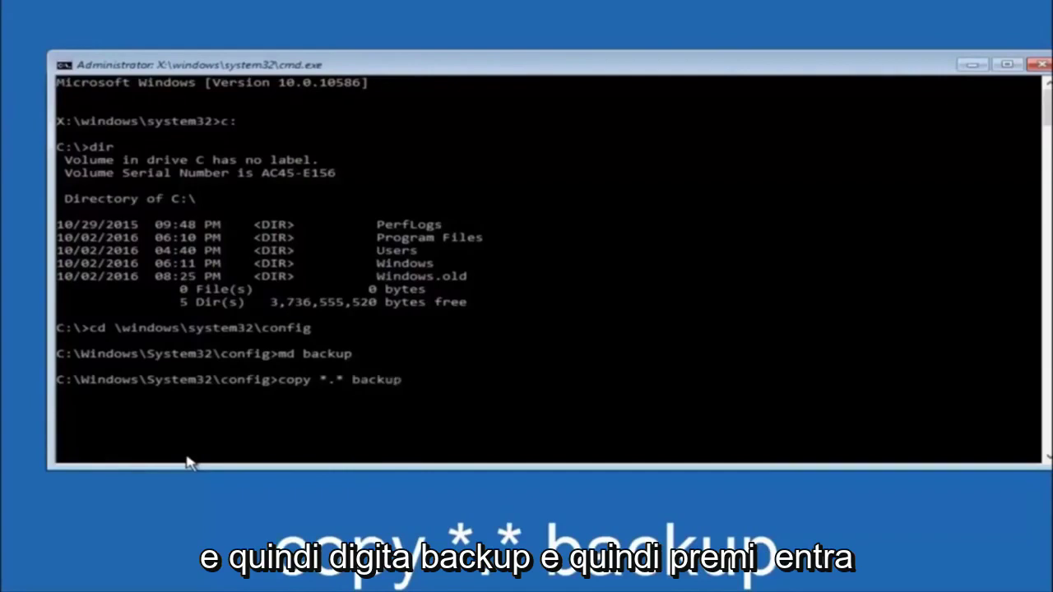
{"action": "key", "text": "Return"}
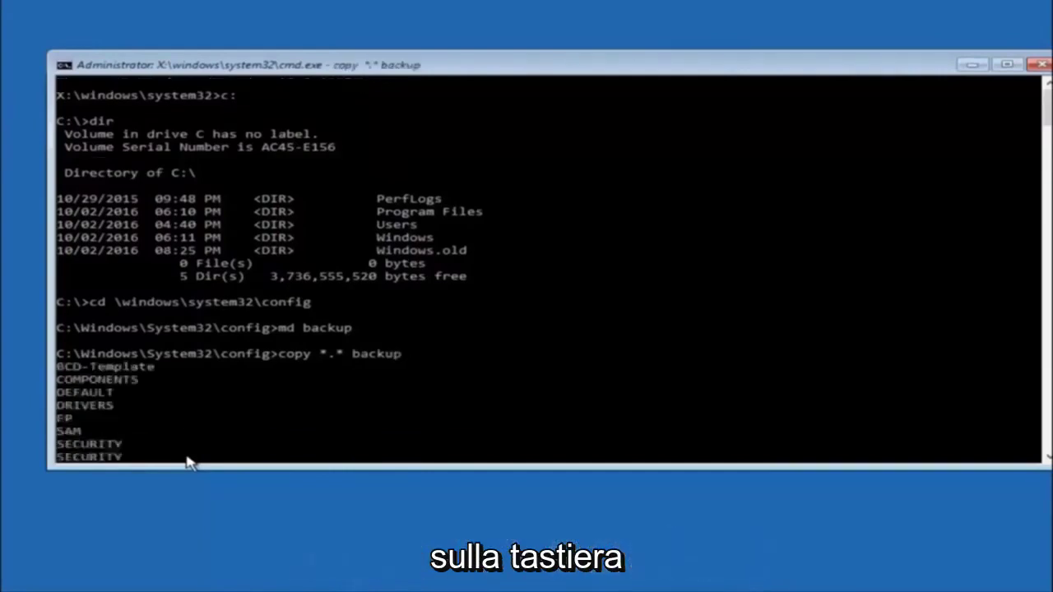
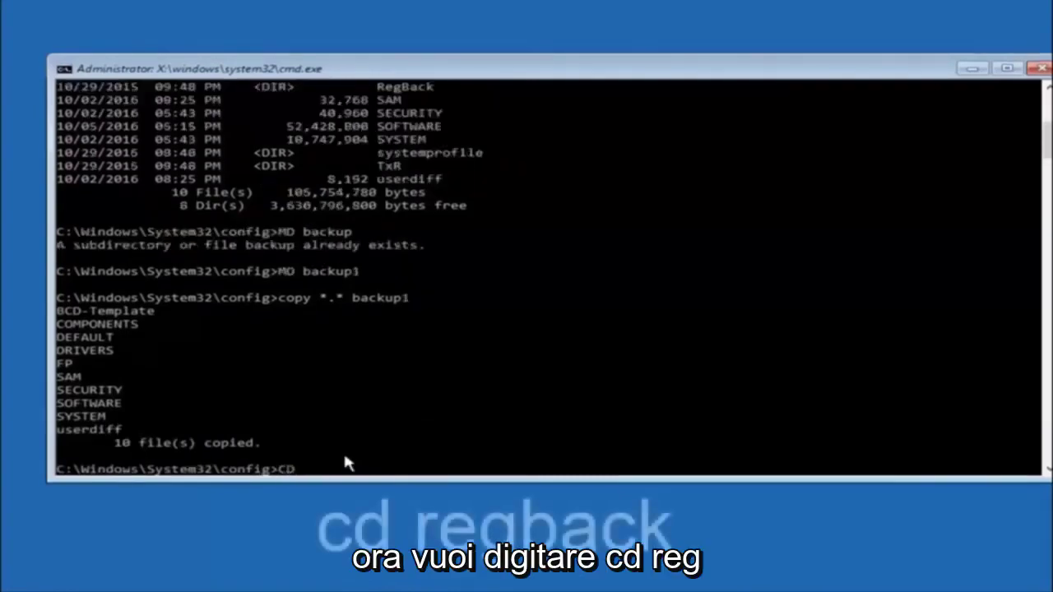
Change to the RegBack folder inside config with cd regback and list its contents with dir
{"action": "type", "text": "reg"}
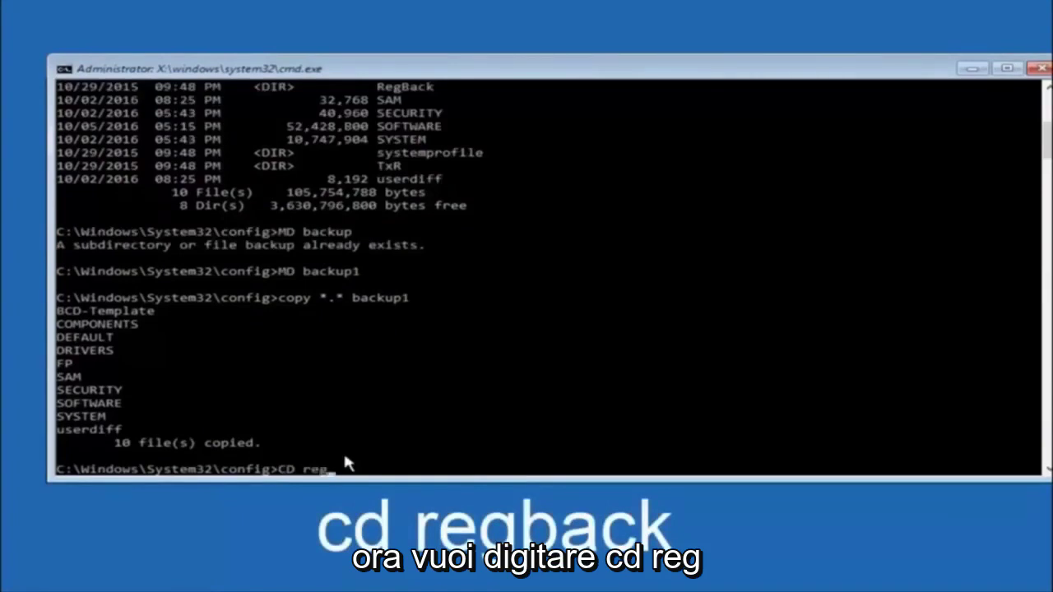
{"action": "type", "text": "back"}
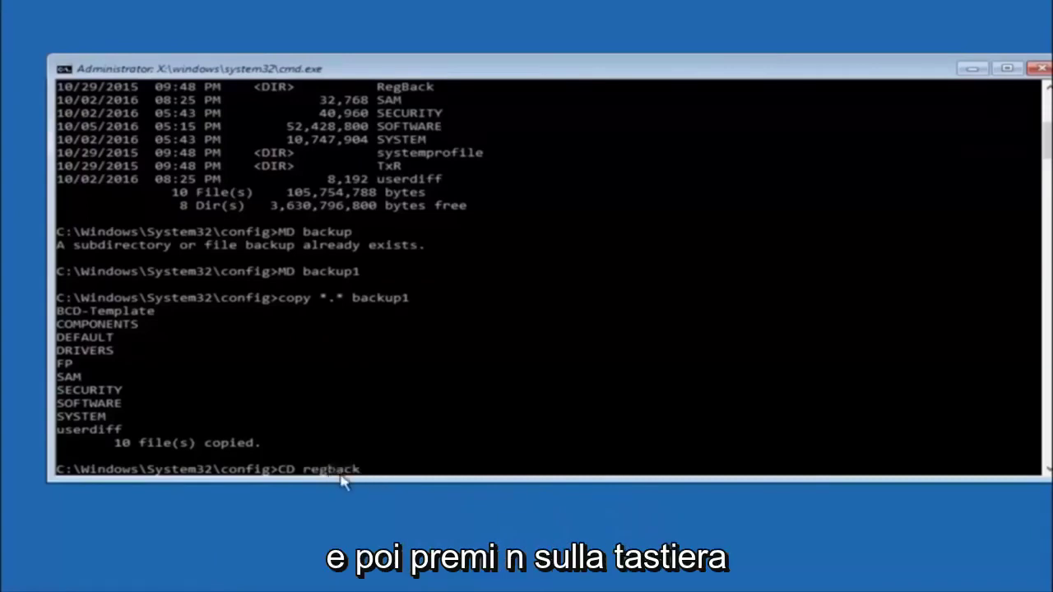
{"action": "key", "text": "Return"}
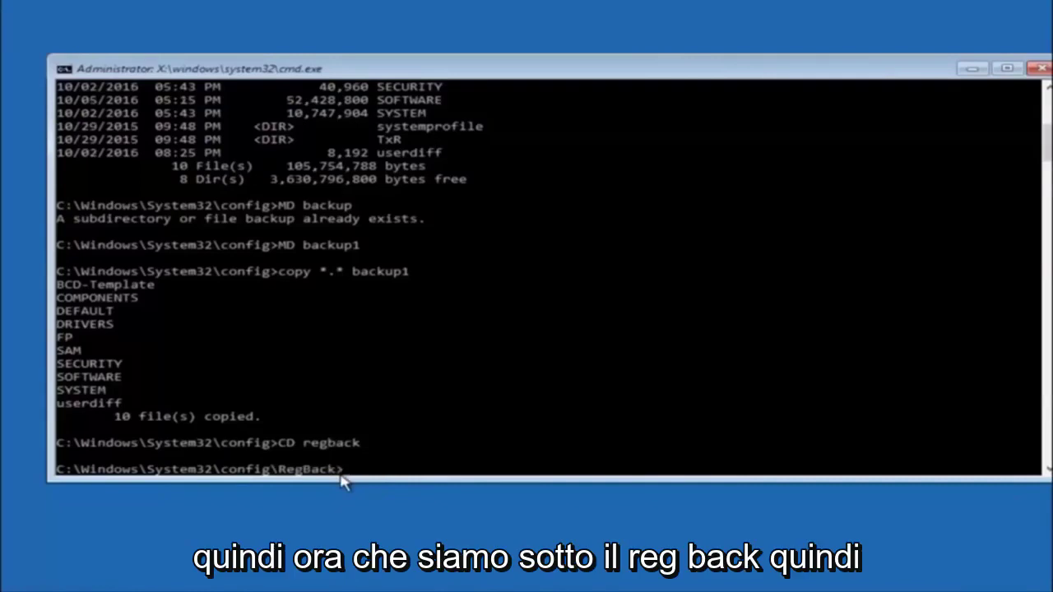
{"action": "type", "text": "dir"}
{"action": "key", "text": "Return"}
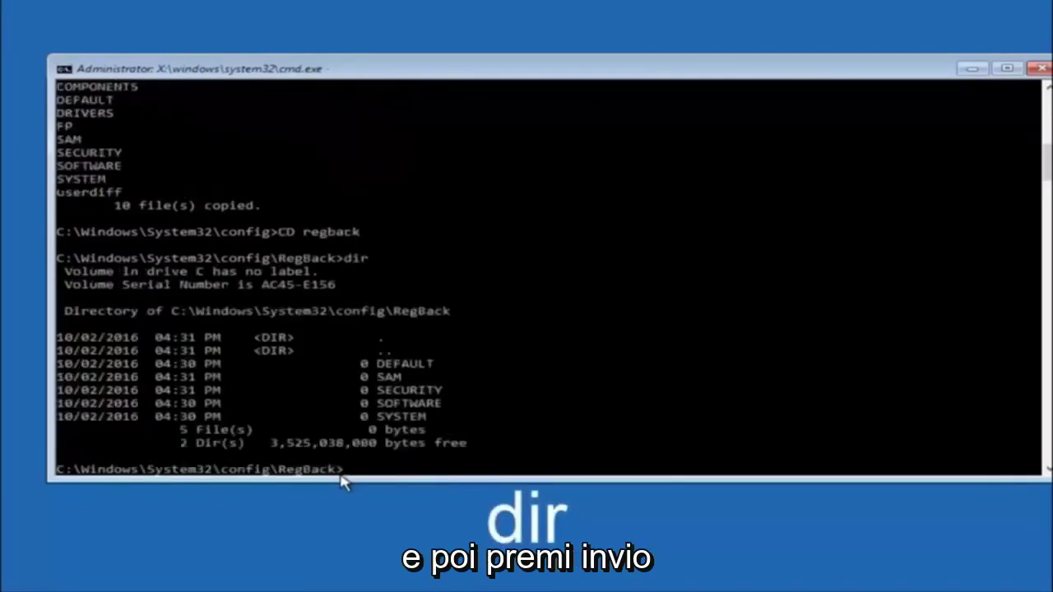
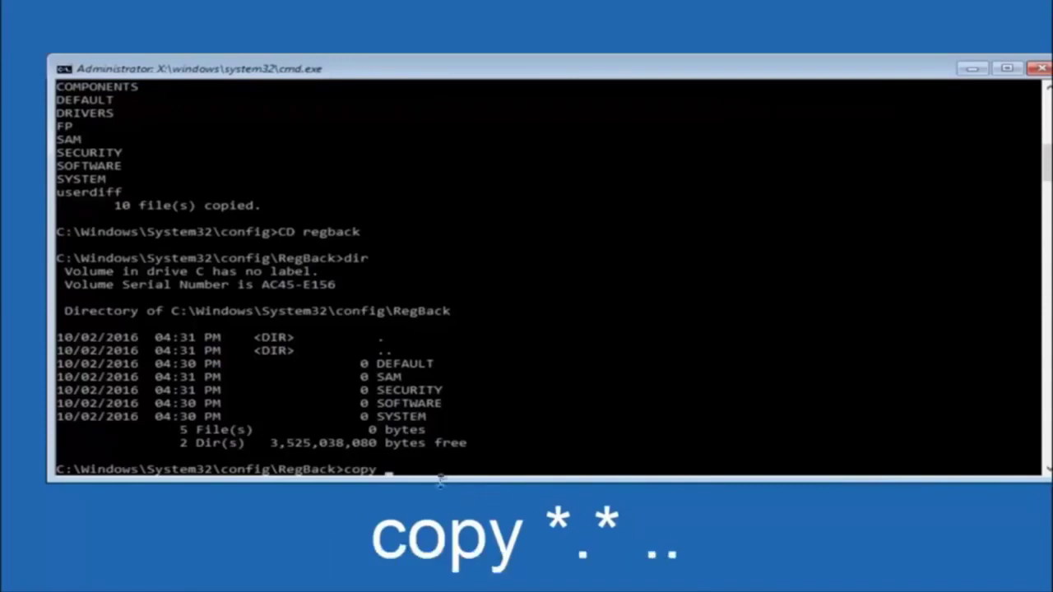
Copy all RegBack files into the parent config folder with copy *.* .., answer A to overwrite all, and close the Command Prompt
{"action": "left_click", "coordinate": [394, 474]}
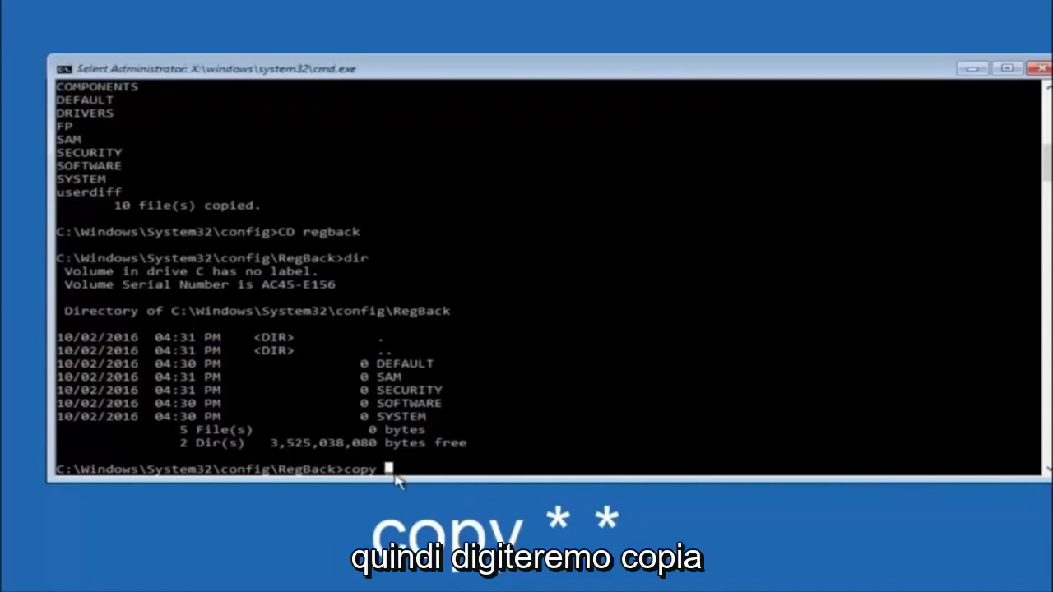
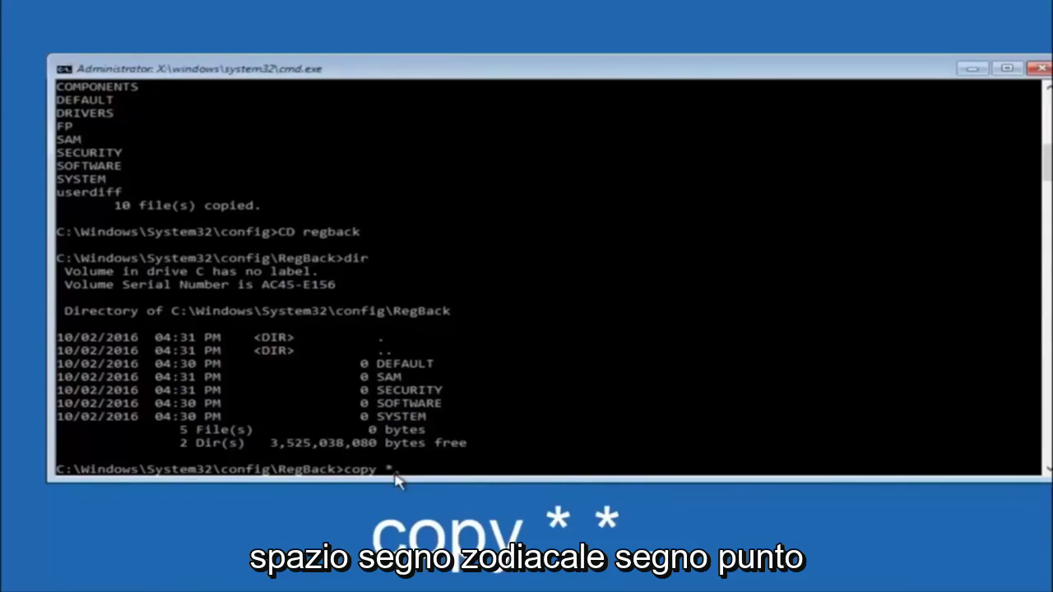
{"action": "type", "text": "*.*"}
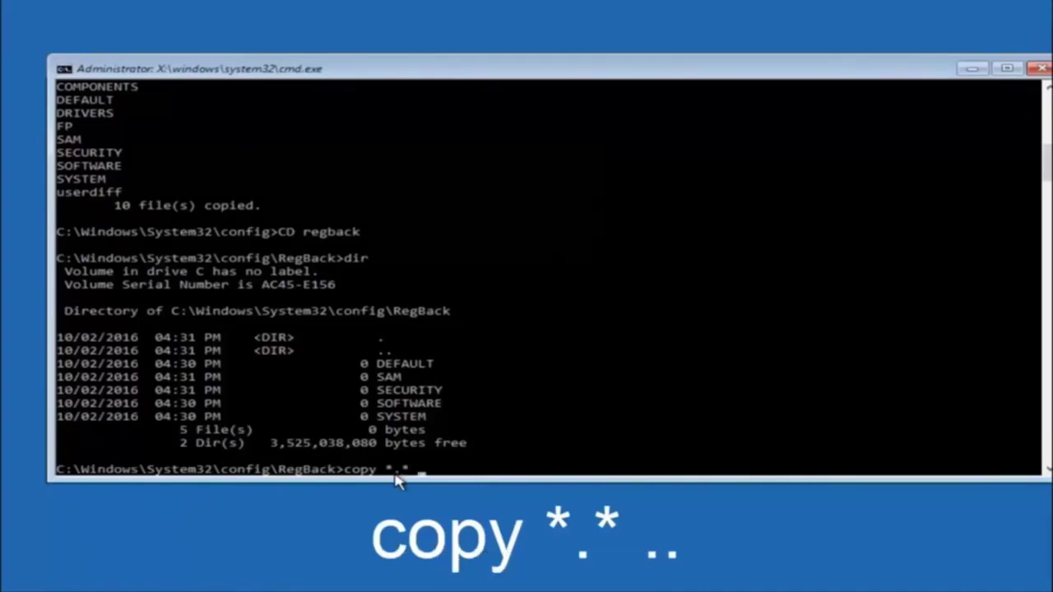
{"action": "type", "text": "  .."}
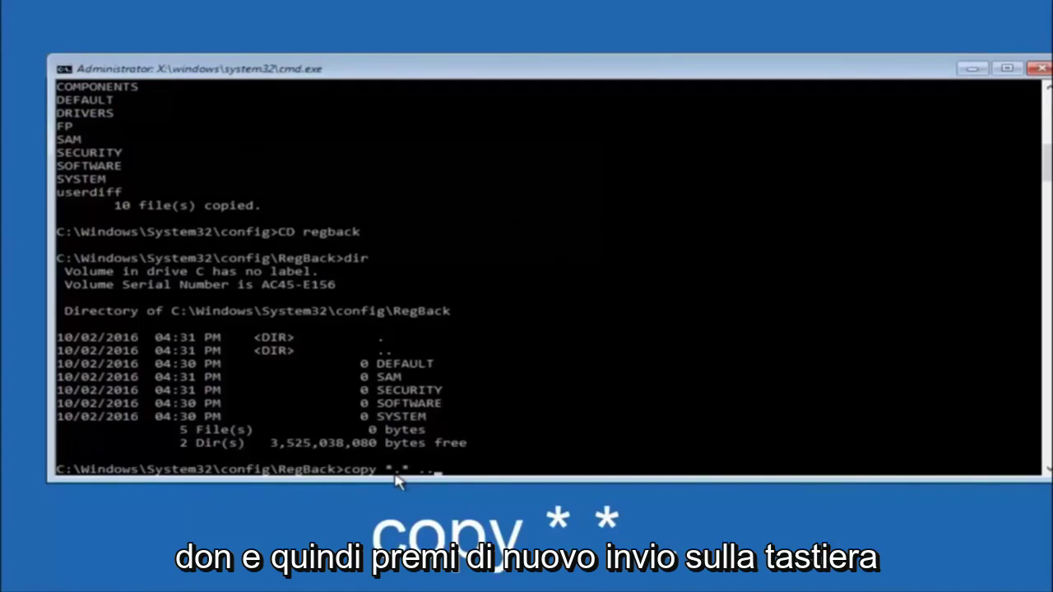
{"action": "key", "text": "Return"}
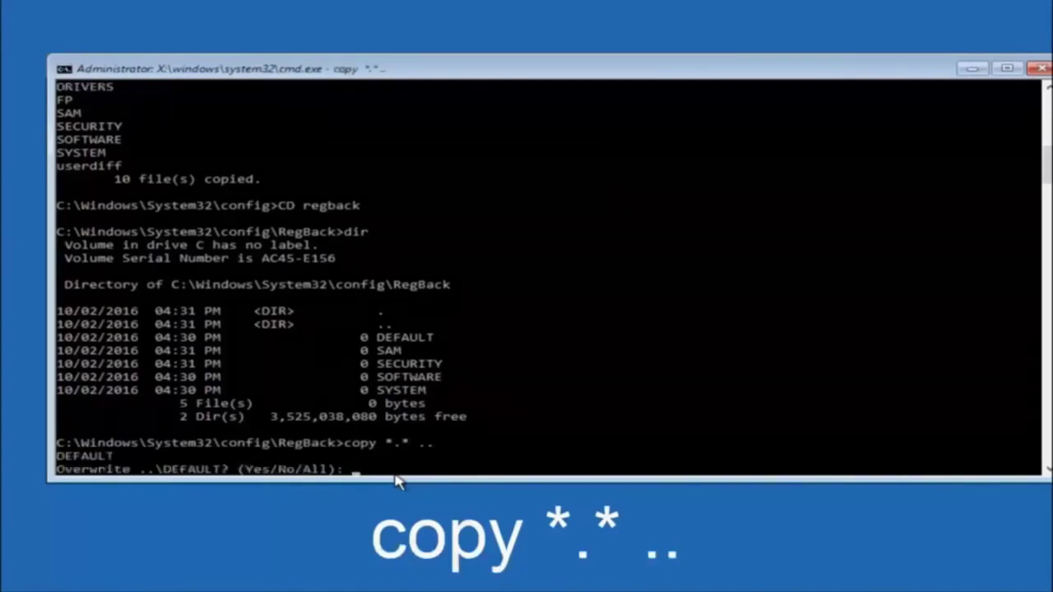
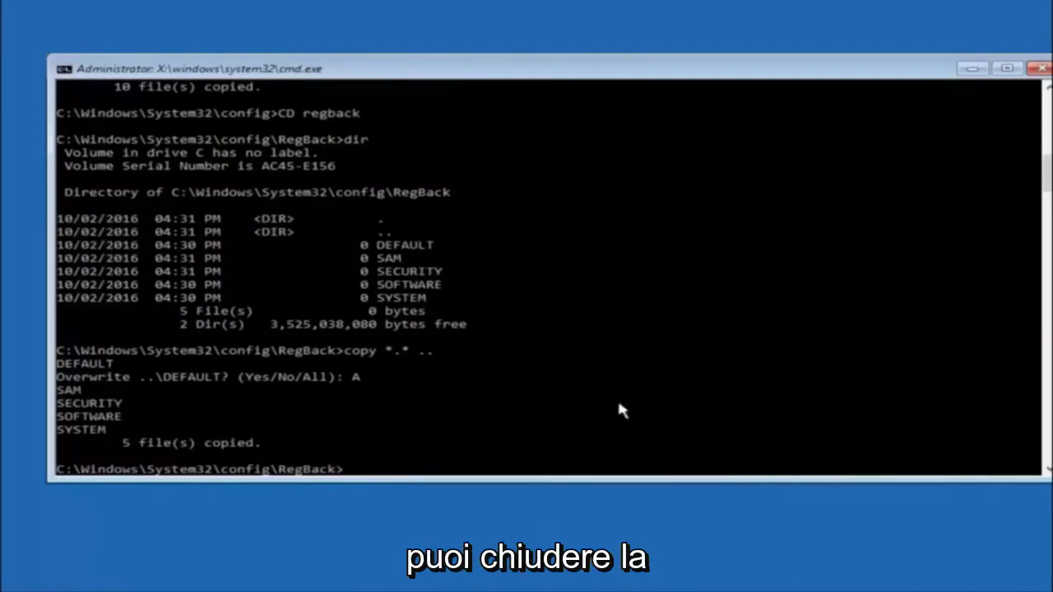
{"action": "left_click", "coordinate": [1041, 68]}
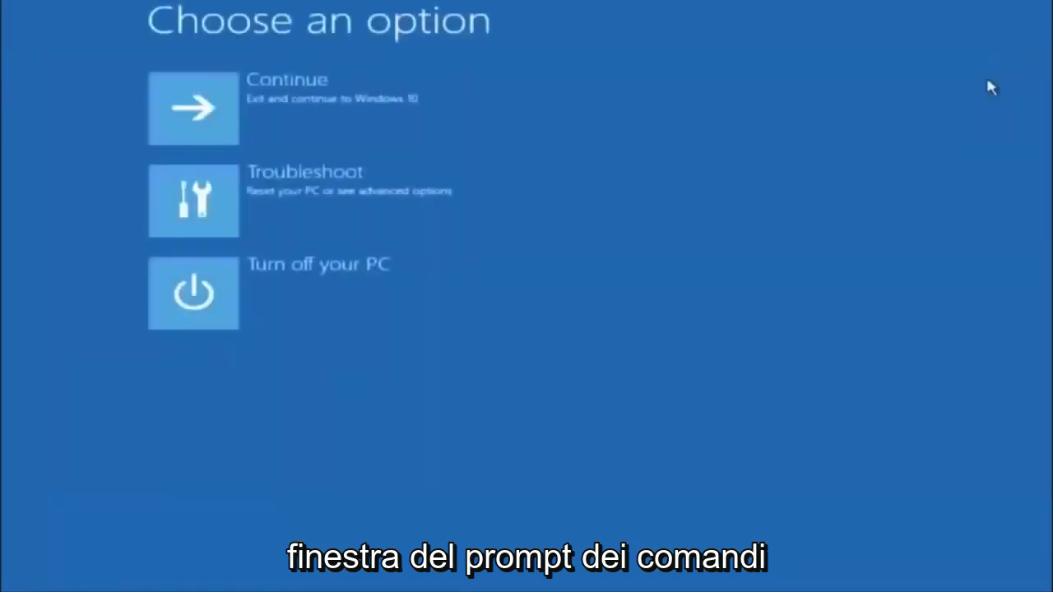